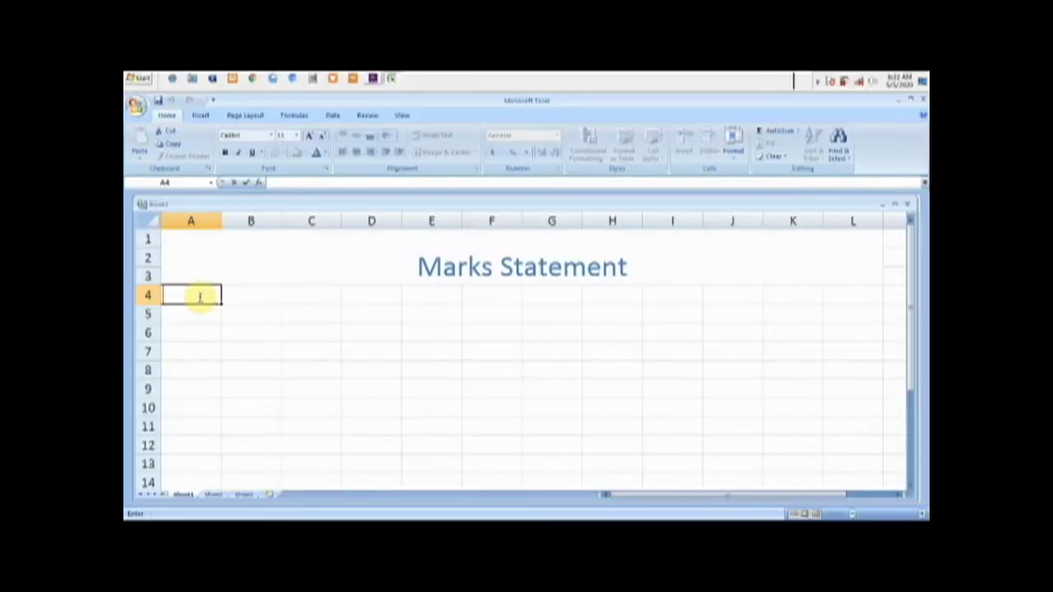
Step: Enter the Sl.No and Name headings in A4 and B4, correcting the Sl.No typo
{"action": "type", "text": "Sl.no"}
{"action": "key", "text": "BackSpace"}
{"action": "key", "text": "BackSpace"}
{"action": "type", "text": "No"}
{"action": "key", "text": "Tab"}
{"action": "type", "text": "Name"}
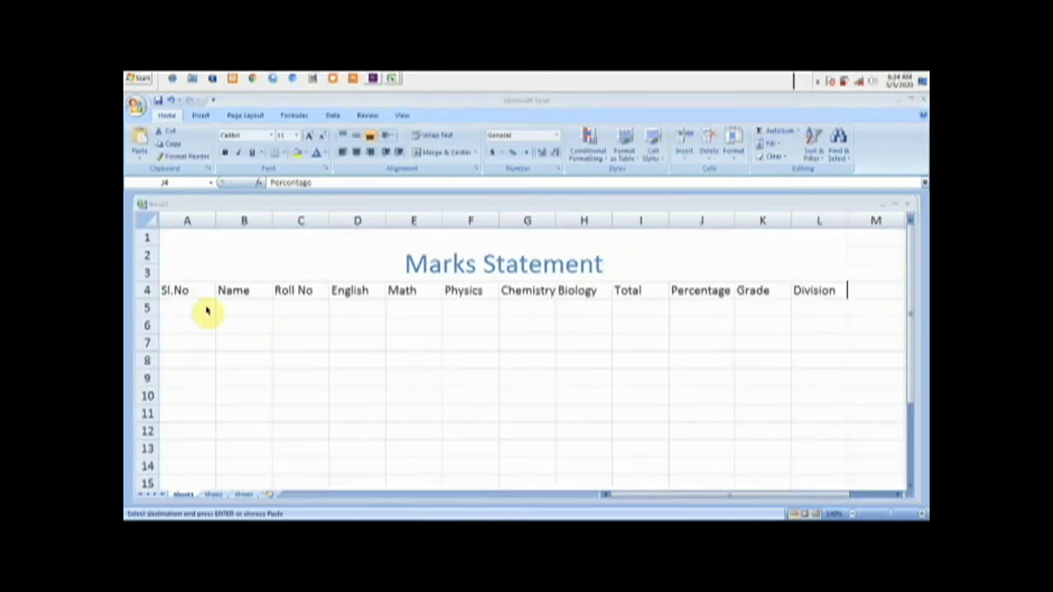
{"action": "double_click", "coordinate": [193, 306]}
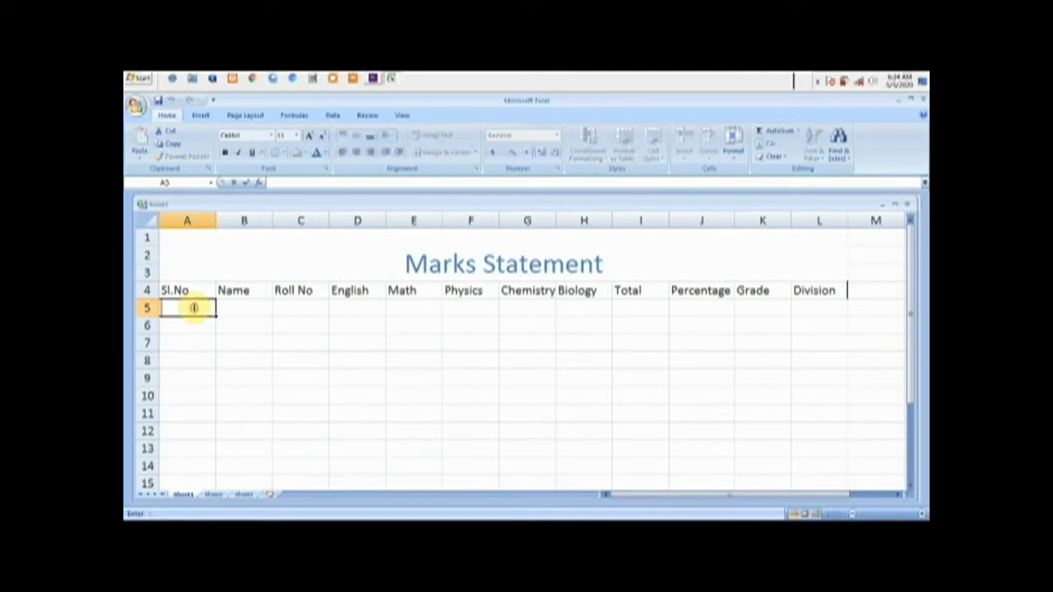
Step: Number A5:A14 from 1 to 10 by filling down and choosing Fill Series
{"action": "key", "text": "Tab"}
{"action": "left_click", "coordinate": [193, 308]}
{"action": "type", "text": "1"}
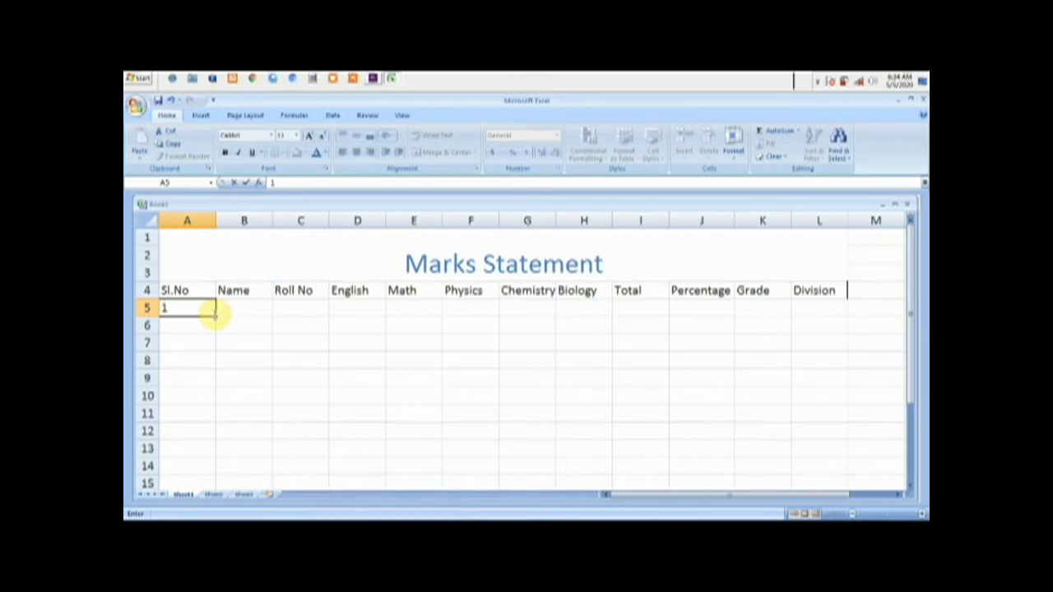
{"action": "left_click_drag", "start_coordinate": [216, 315], "coordinate": [207, 459]}
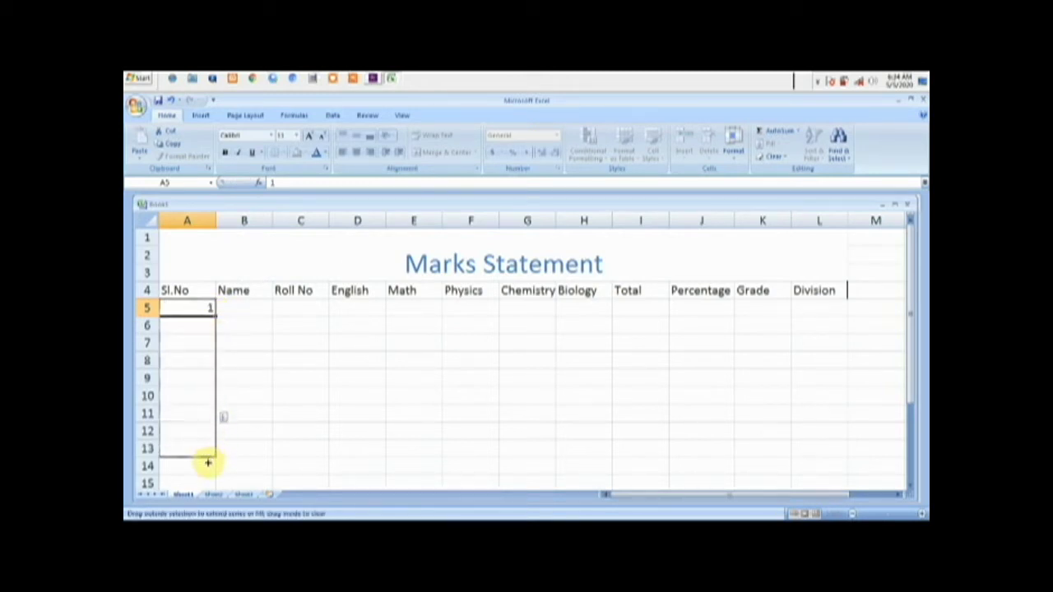
{"action": "left_click_drag", "start_coordinate": [208, 459], "coordinate": [209, 465]}
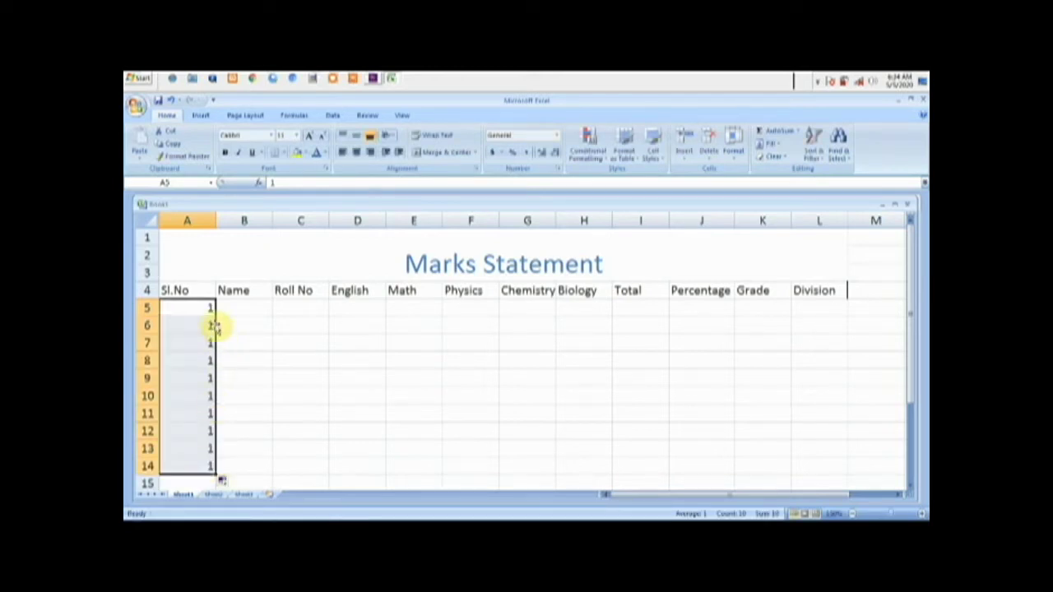
{"action": "left_click", "coordinate": [232, 483]}
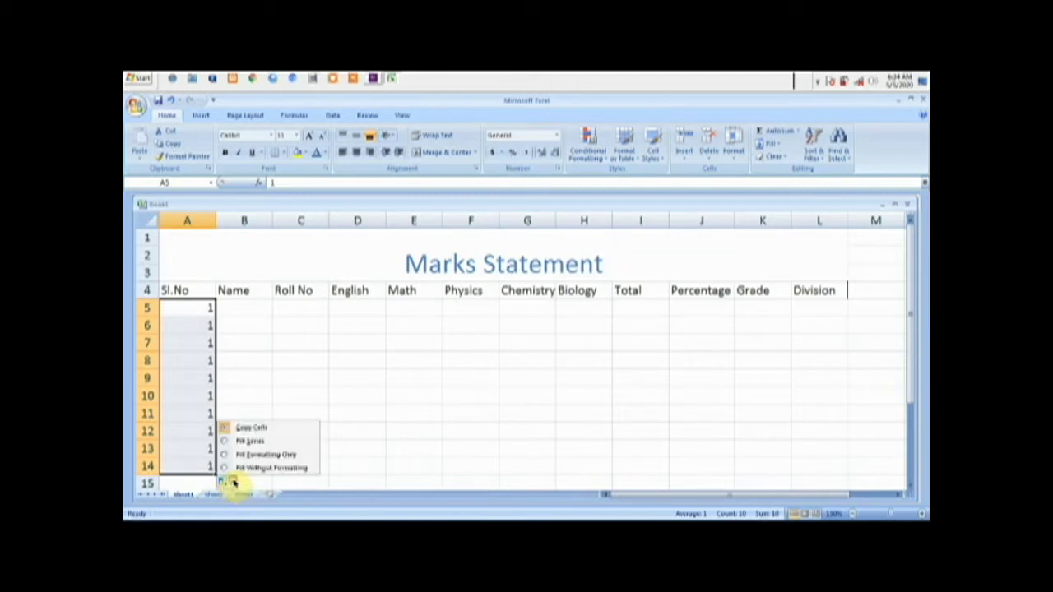
{"action": "left_click", "coordinate": [247, 442]}
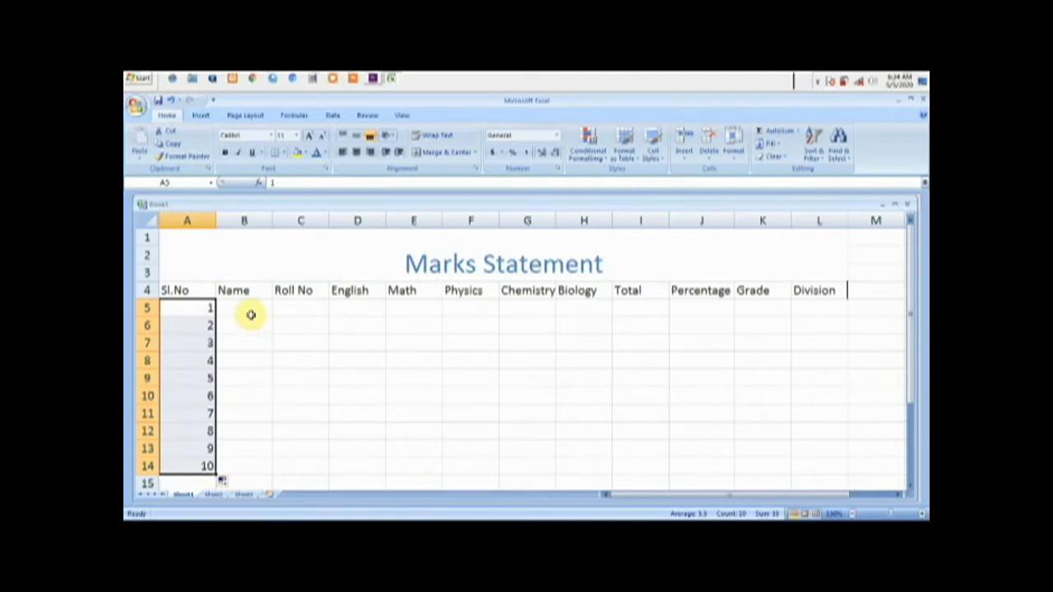
{"action": "left_click", "coordinate": [816, 84]}
{"action": "left_click", "coordinate": [819, 86]}
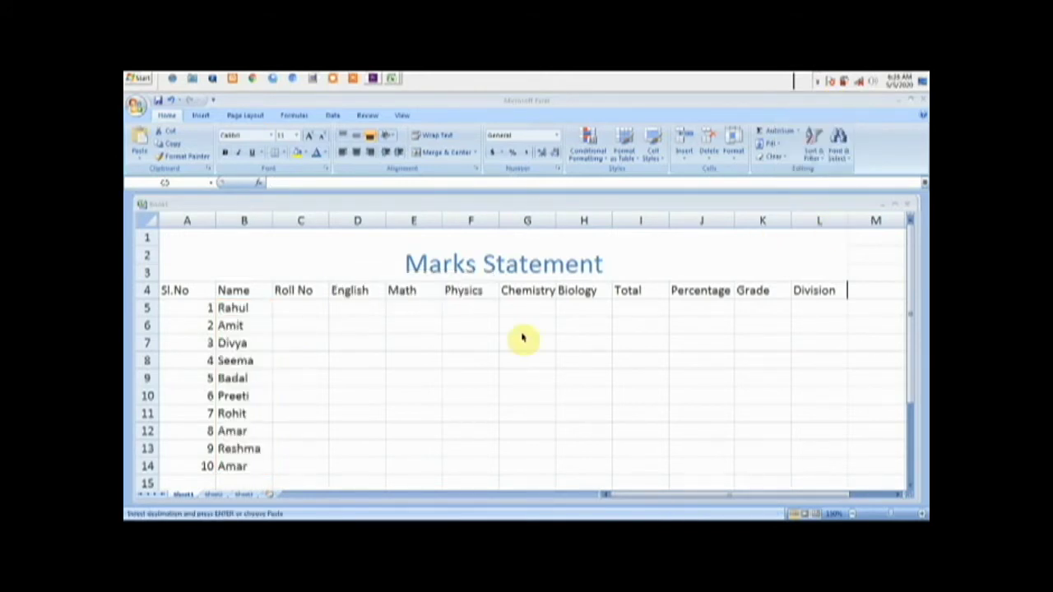
Step: Enter NGC01 in C5 and fill roll numbers NGC01–NGC10 down to C14
{"action": "left_click", "coordinate": [297, 306]}
{"action": "type", "text": "NGC01"}
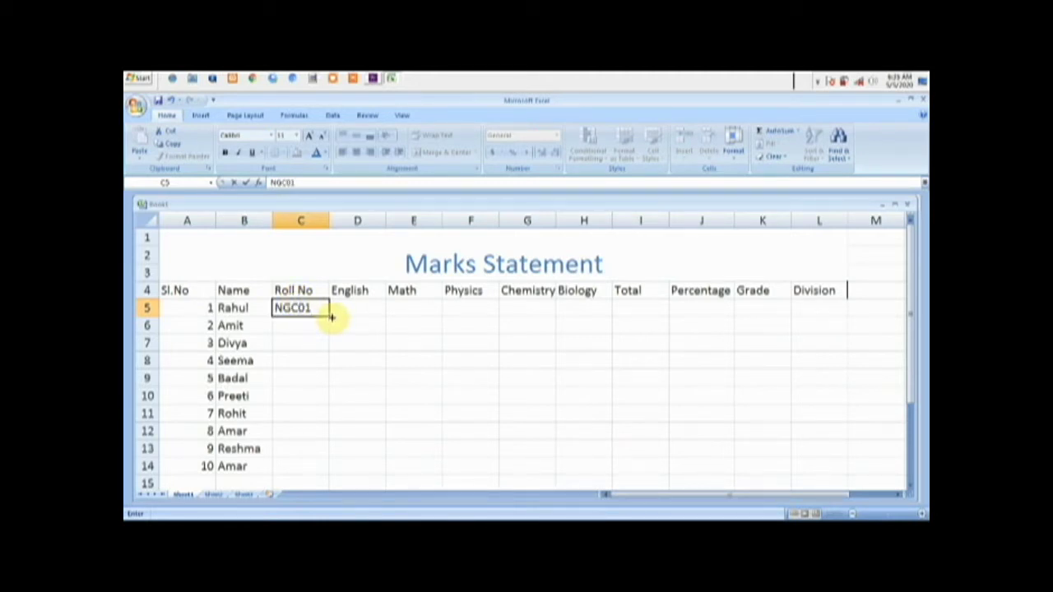
{"action": "left_click_drag", "start_coordinate": [328, 315], "coordinate": [319, 469]}
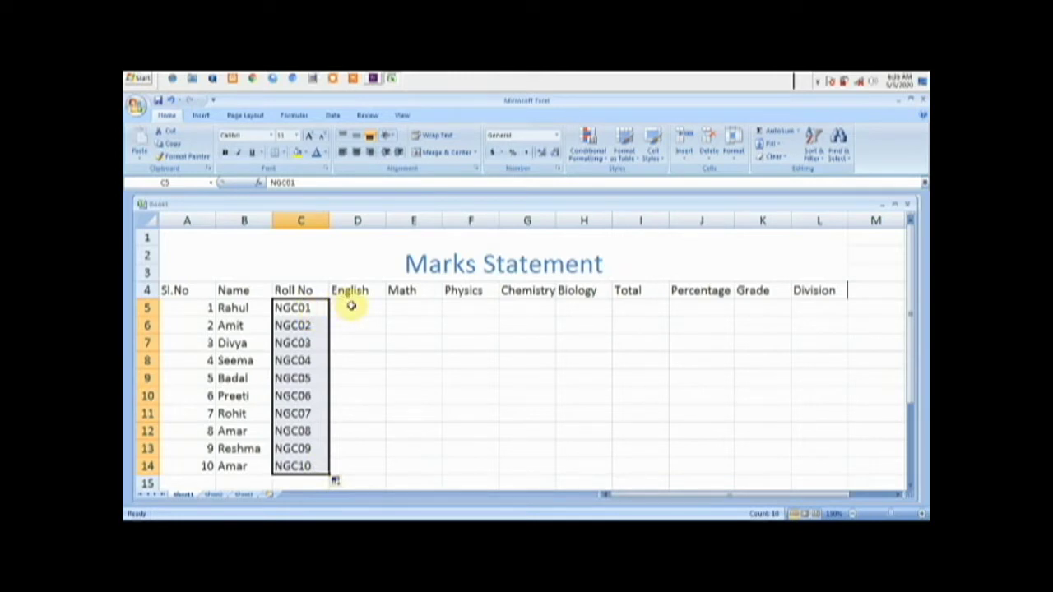
{"action": "left_click", "coordinate": [351, 307]}
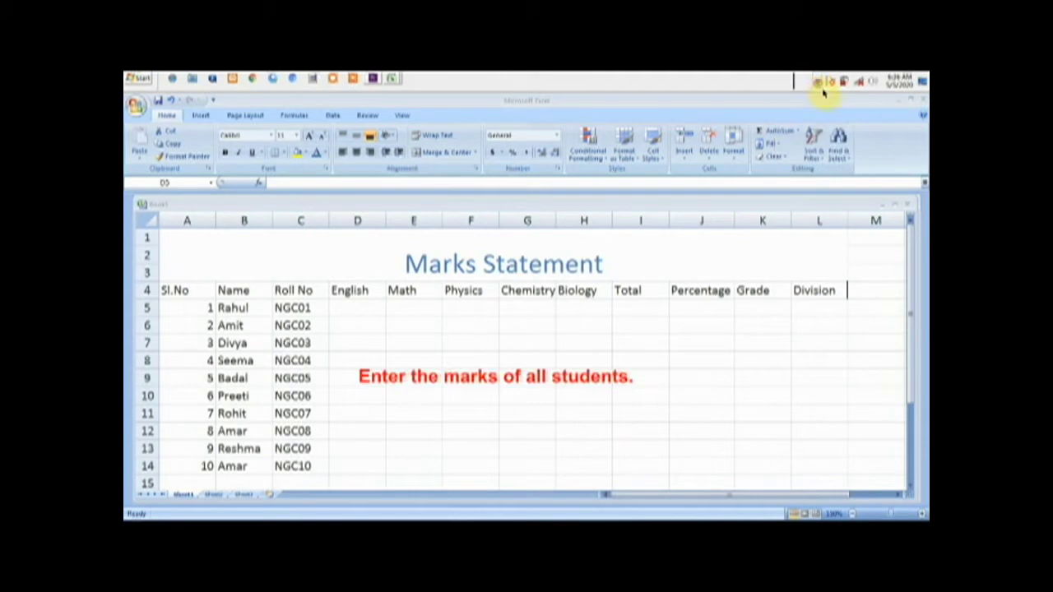
Step: Enter =SUM(D5:H5) in I5 so the first student's total shows 434
{"action": "left_click", "coordinate": [635, 307]}
{"action": "type", "text": "="}
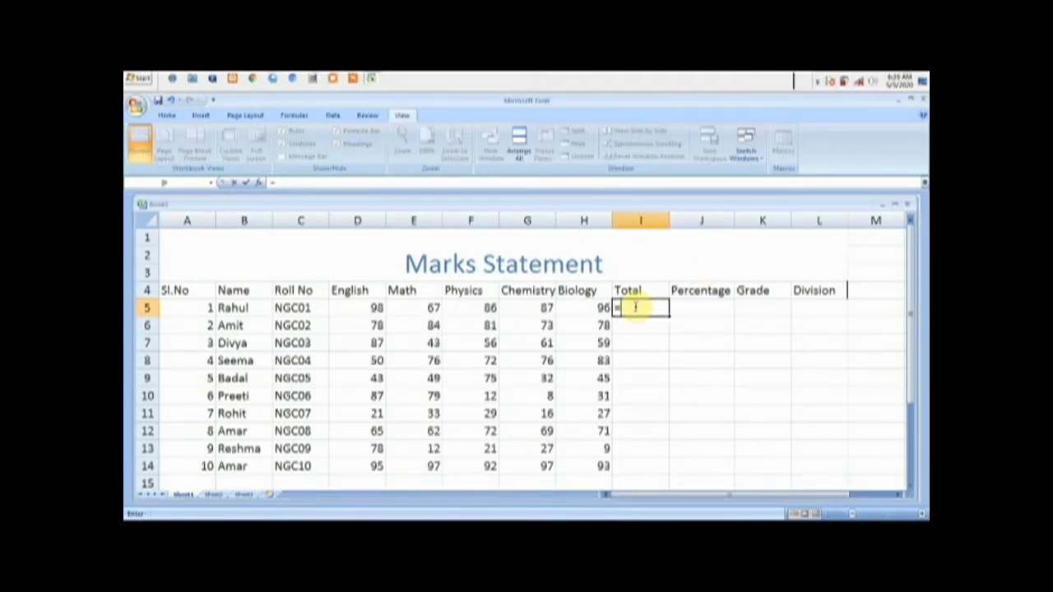
{"action": "type", "text": "S"}
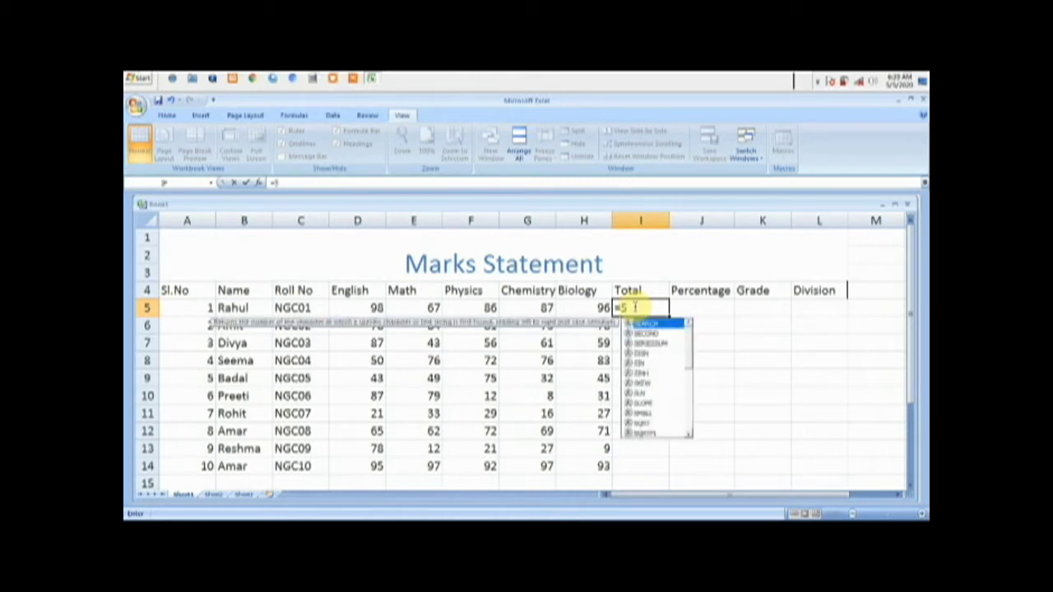
{"action": "type", "text": "UM("}
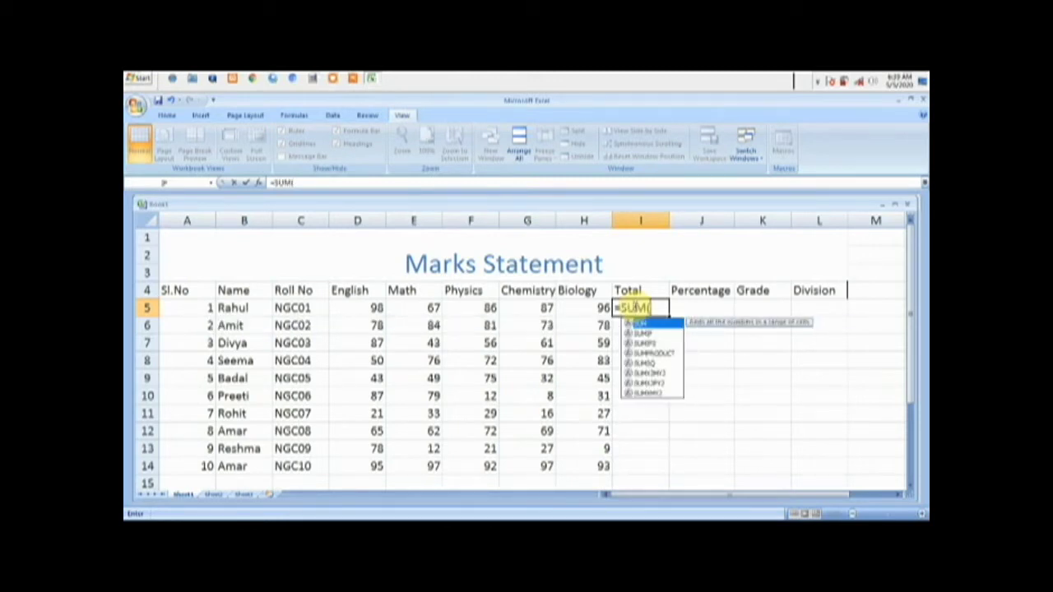
{"action": "left_click_drag", "start_coordinate": [361, 307], "coordinate": [578, 310]}
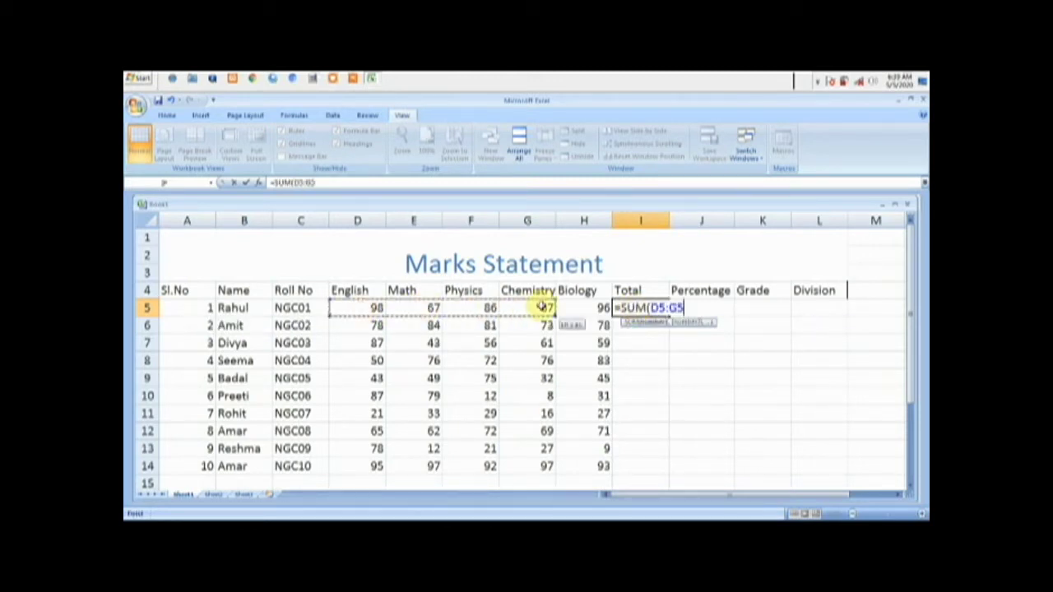
{"action": "type", "text": ")"}
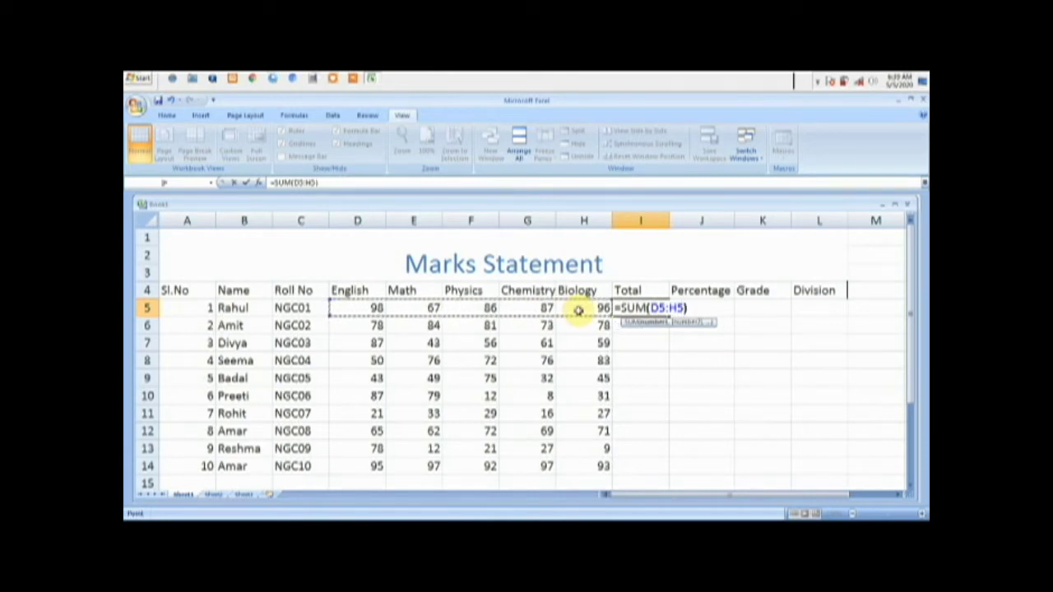
{"action": "key", "text": "Return"}
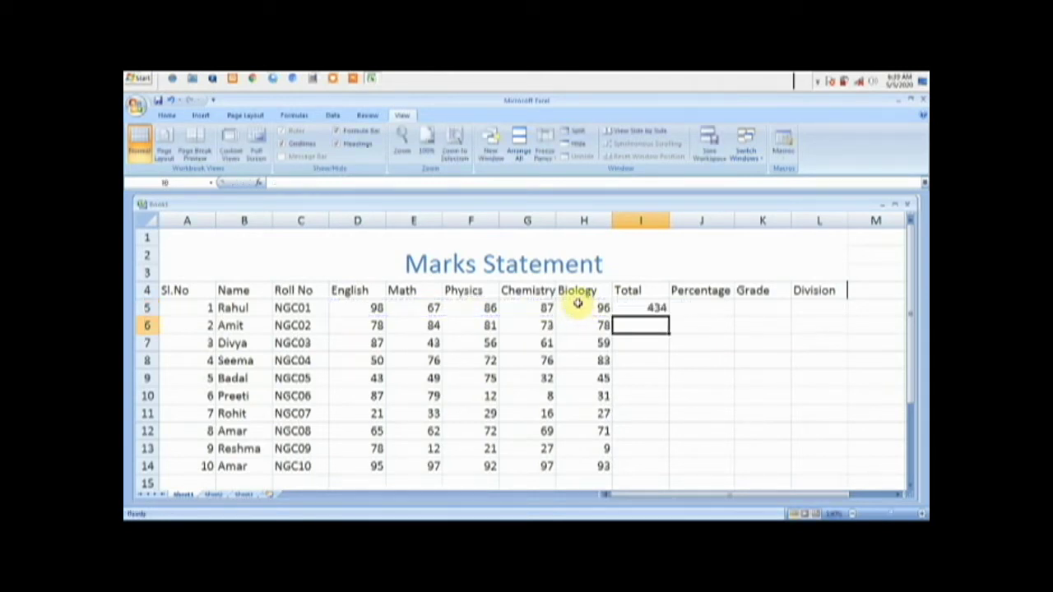
{"action": "left_click", "coordinate": [718, 307]}
Step: Enter =I5/5 in J5 so the first percentage shows 86.8
{"action": "type", "text": "="}
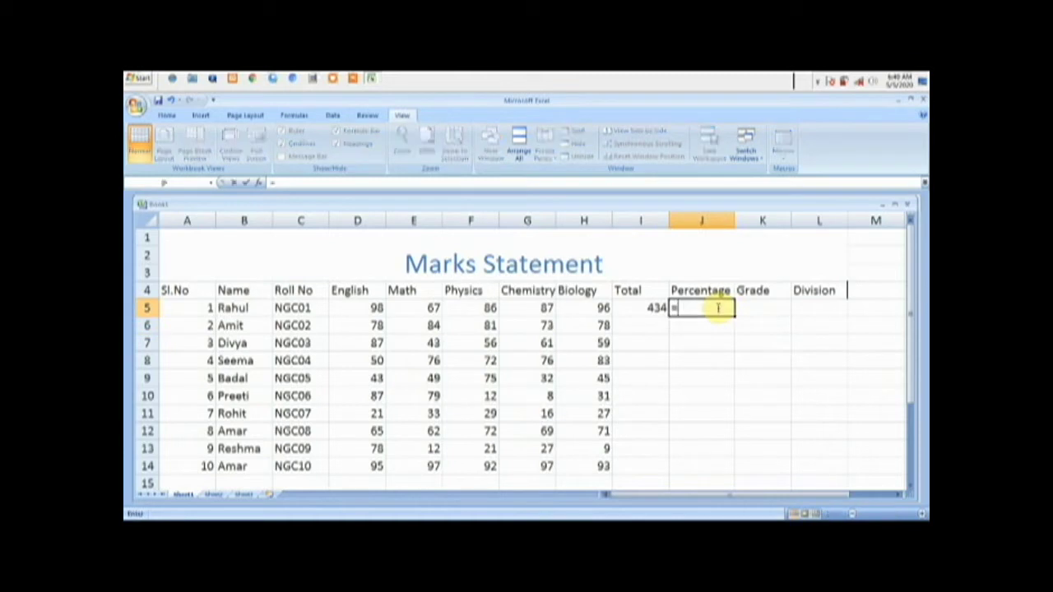
{"action": "left_click", "coordinate": [649, 309]}
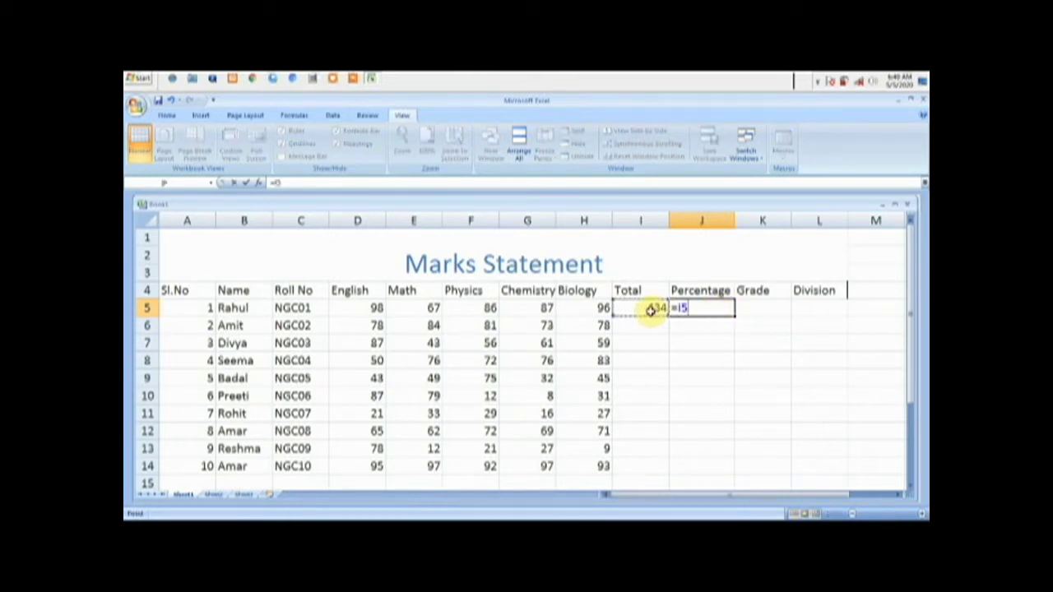
{"action": "type", "text": "/"}
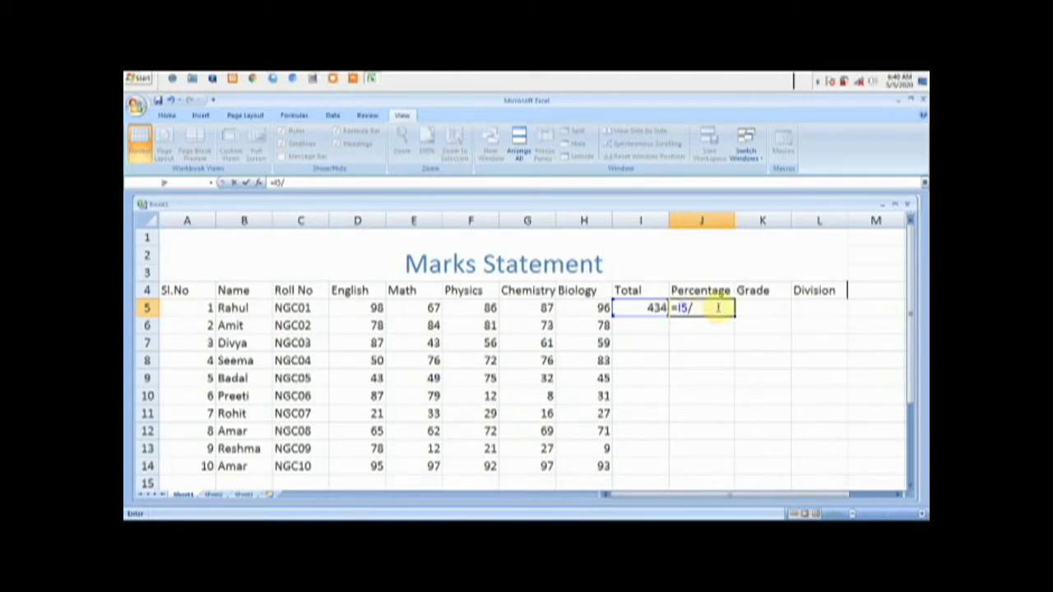
{"action": "type", "text": "5"}
{"action": "key", "text": "Return"}
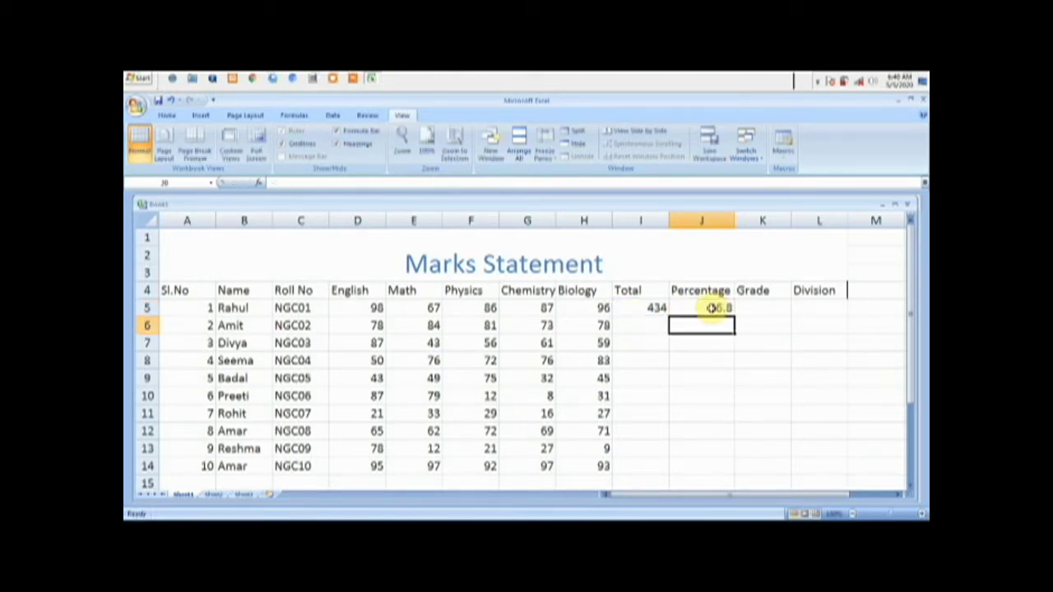
Step: Start K5's formula as =IF(J5>=90,"A+",IF(J5>=80,"A",IF(J5, referencing J5 each time
{"action": "left_click", "coordinate": [752, 307]}
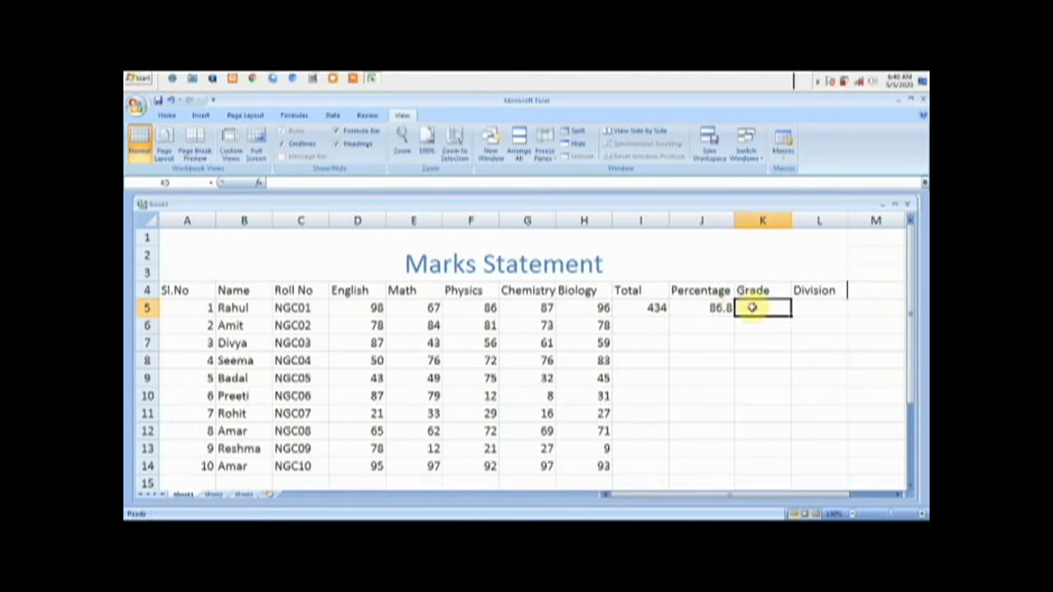
{"action": "type", "text": "="}
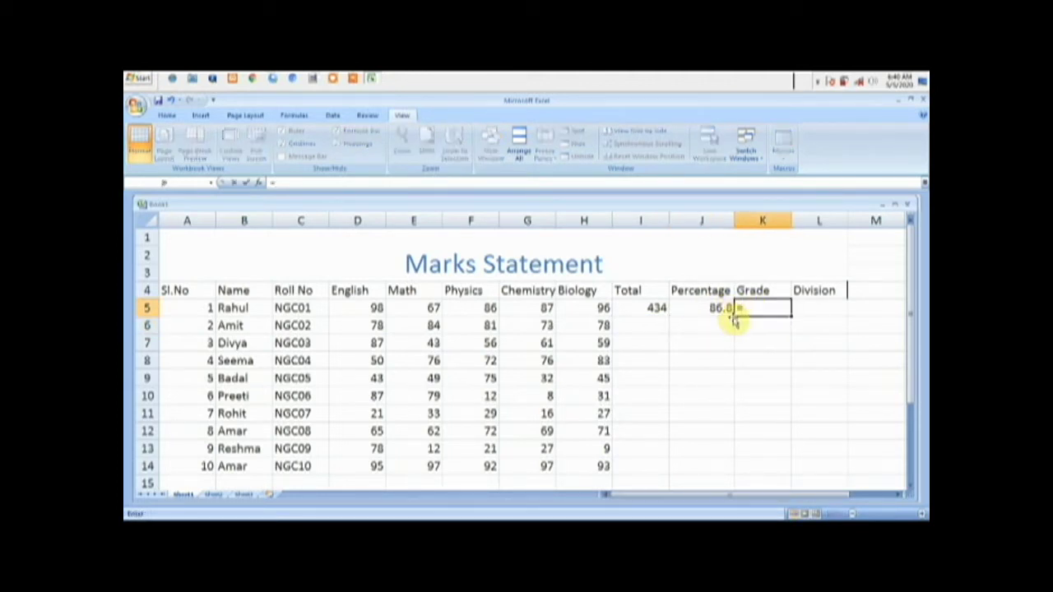
{"action": "type", "text": "IF"}
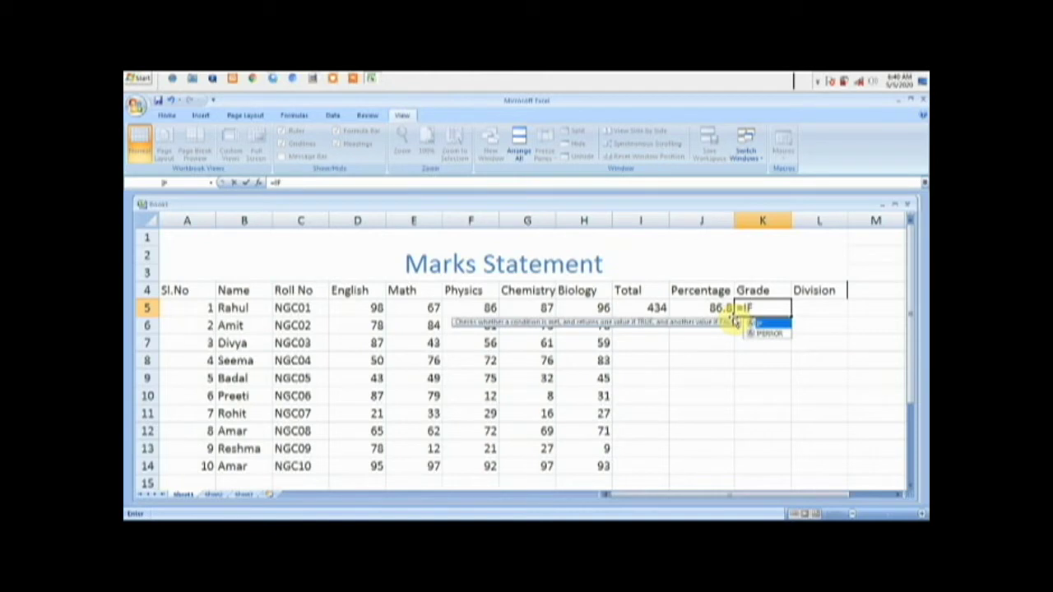
{"action": "type", "text": "("}
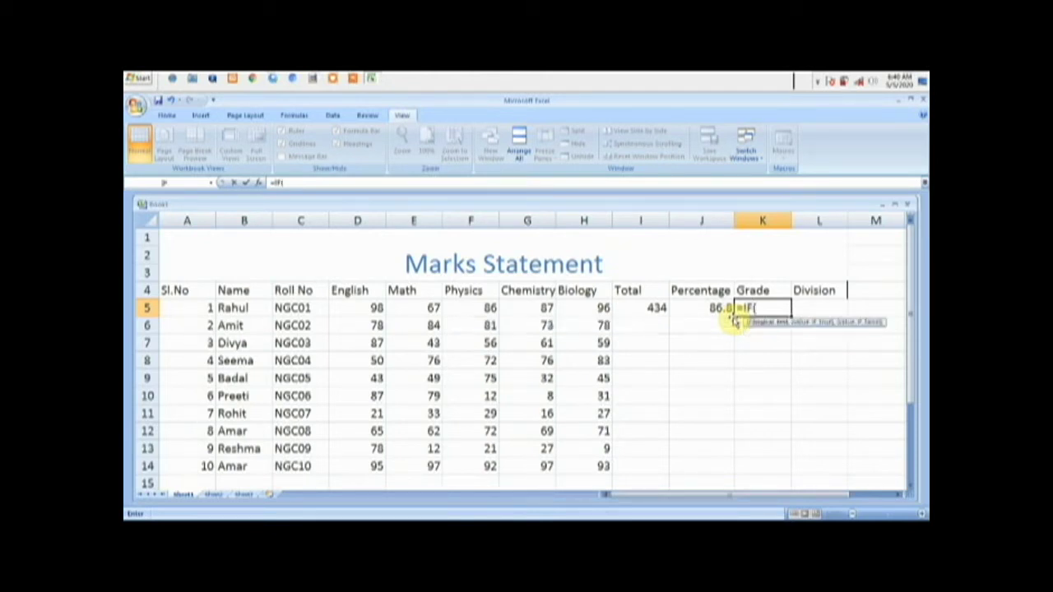
{"action": "left_click", "coordinate": [697, 305]}
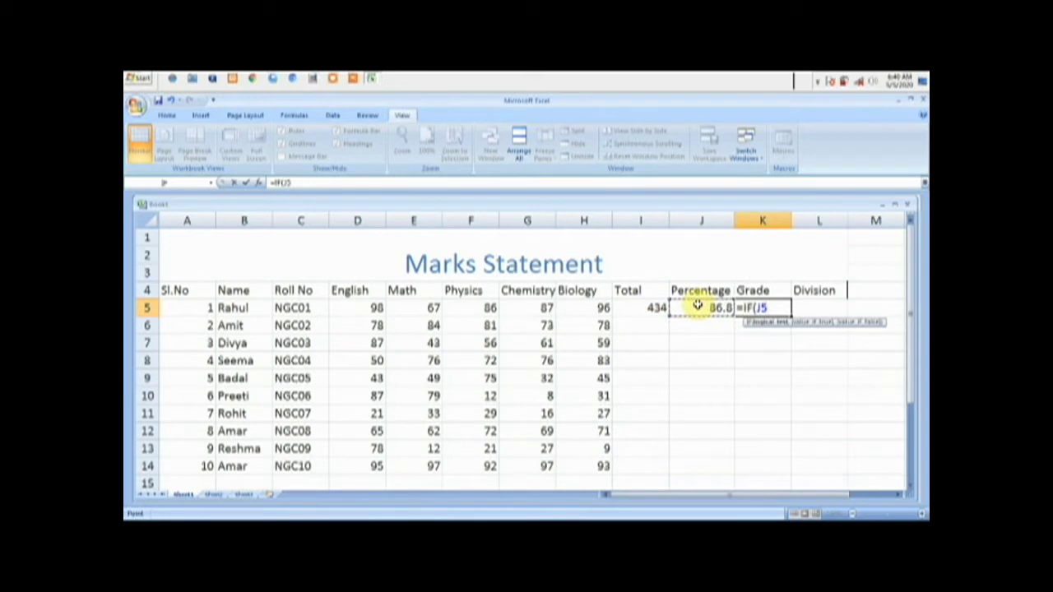
{"action": "type", "text": ">="}
{"action": "type", "text": "90"}
{"action": "type", "text": ","}
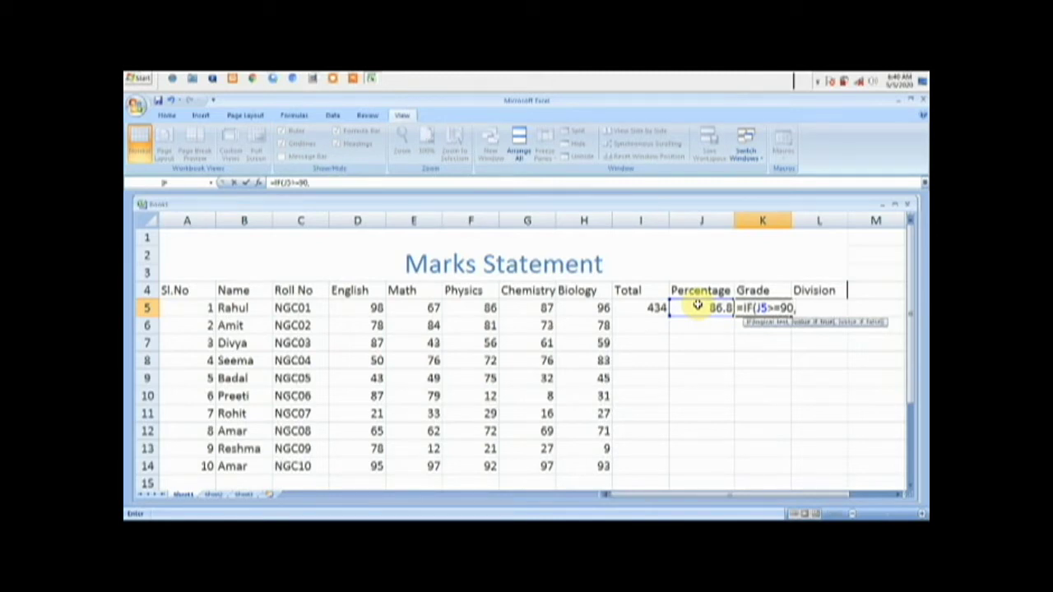
{"action": "type", "text": "\""}
{"action": "type", "text": "A+\","}
{"action": "type", "text": "IF"}
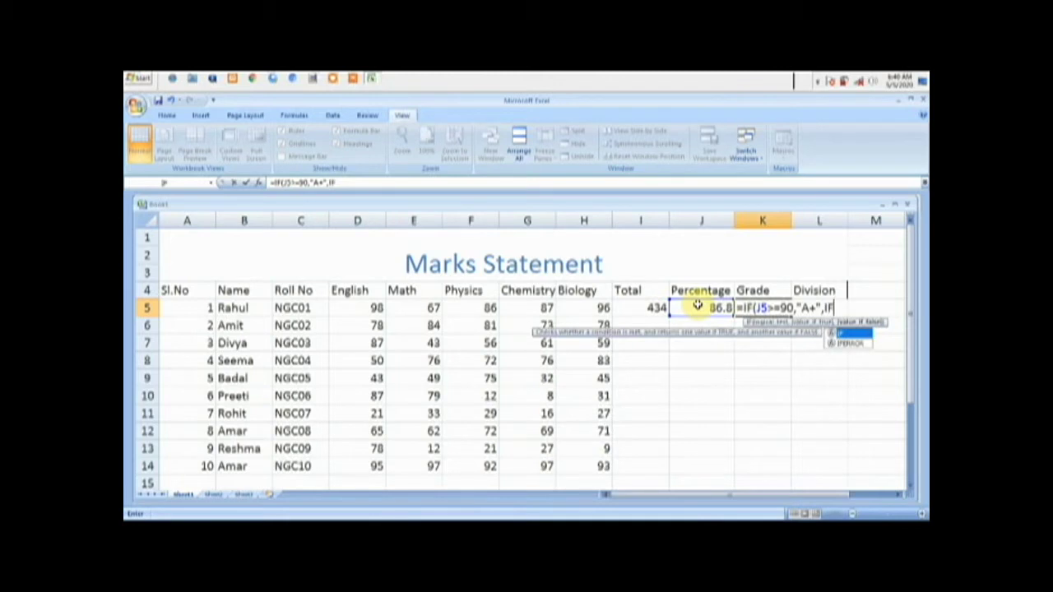
{"action": "type", "text": "("}
{"action": "left_click", "coordinate": [697, 306]}
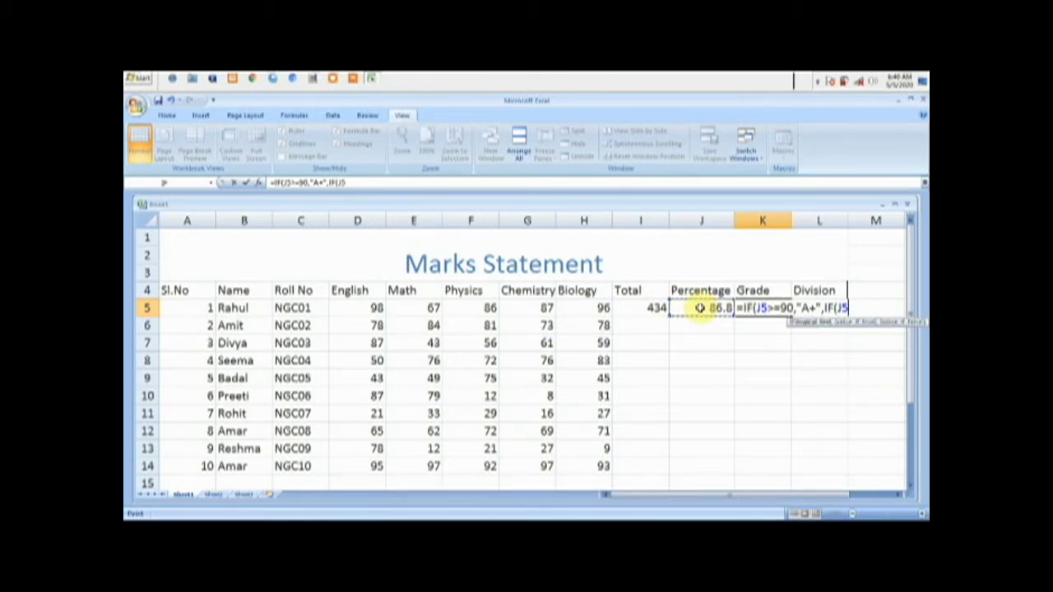
{"action": "type", "text": ">=80,\""}
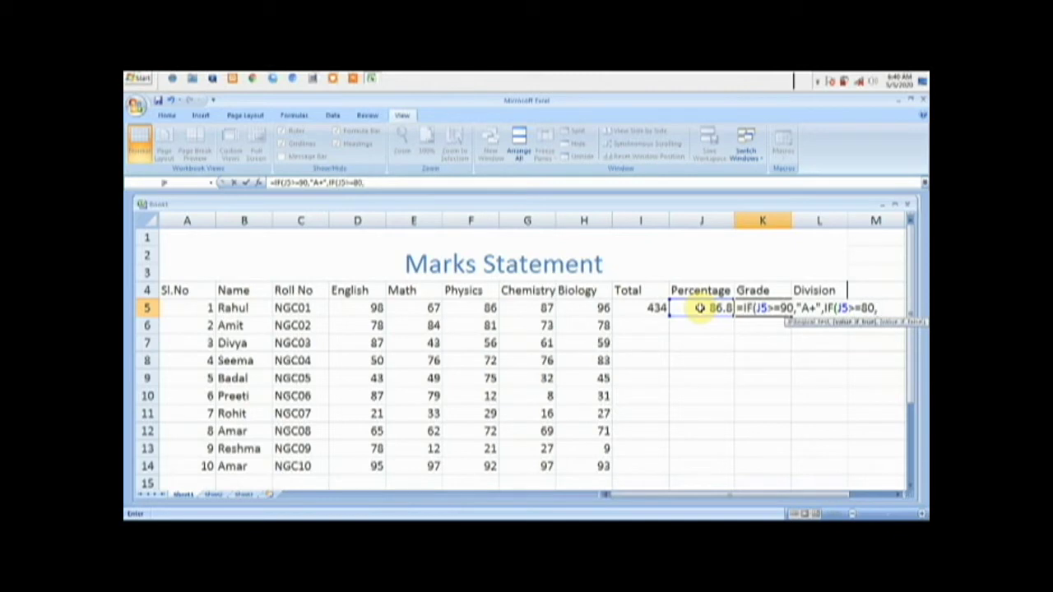
{"action": "type", "text": "A"}
{"action": "type", "text": "\",IF"}
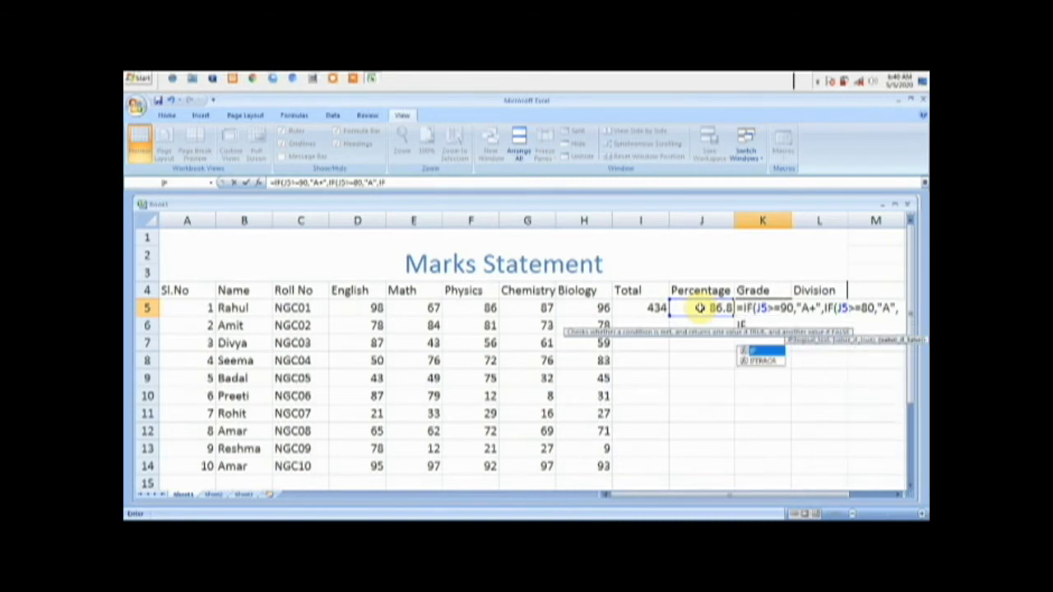
{"action": "type", "text": "("}
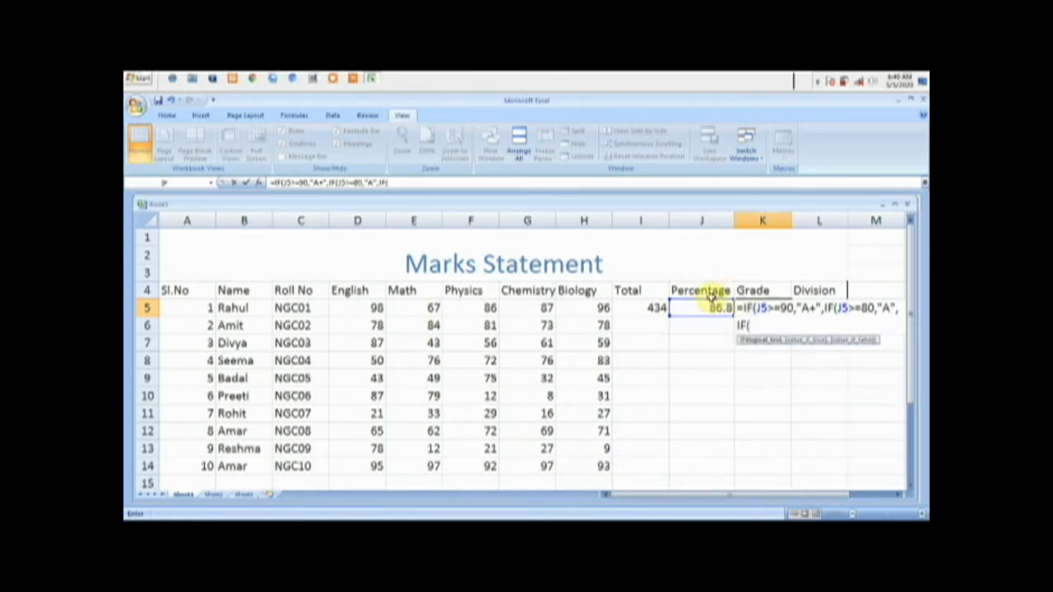
{"action": "left_click", "coordinate": [691, 307]}
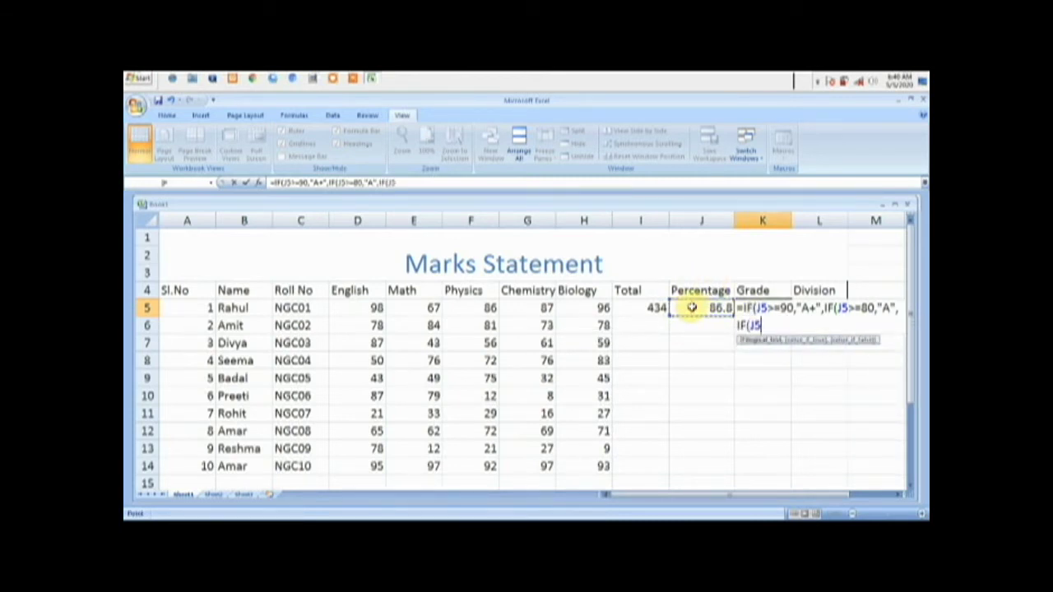
Step: Finish K5's grade formula with B (70+), C (60+), D (50+) and E, fixing typos
{"action": "type", "text": ">"}
{"action": "type", "text": "="}
{"action": "type", "text": "70,\""}
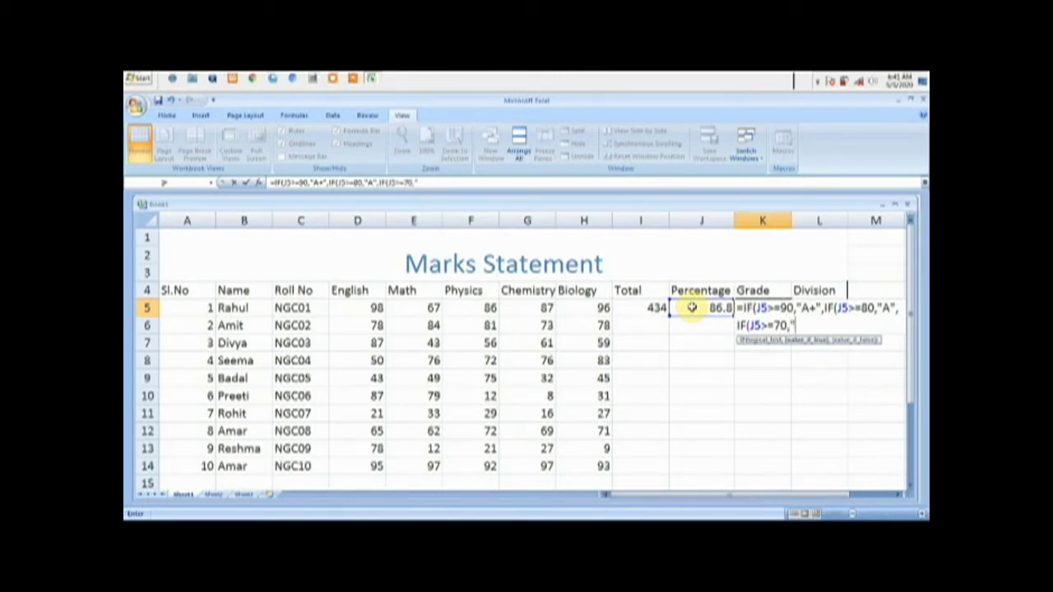
{"action": "type", "text": "B\","}
{"action": "type", "text": "IF"}
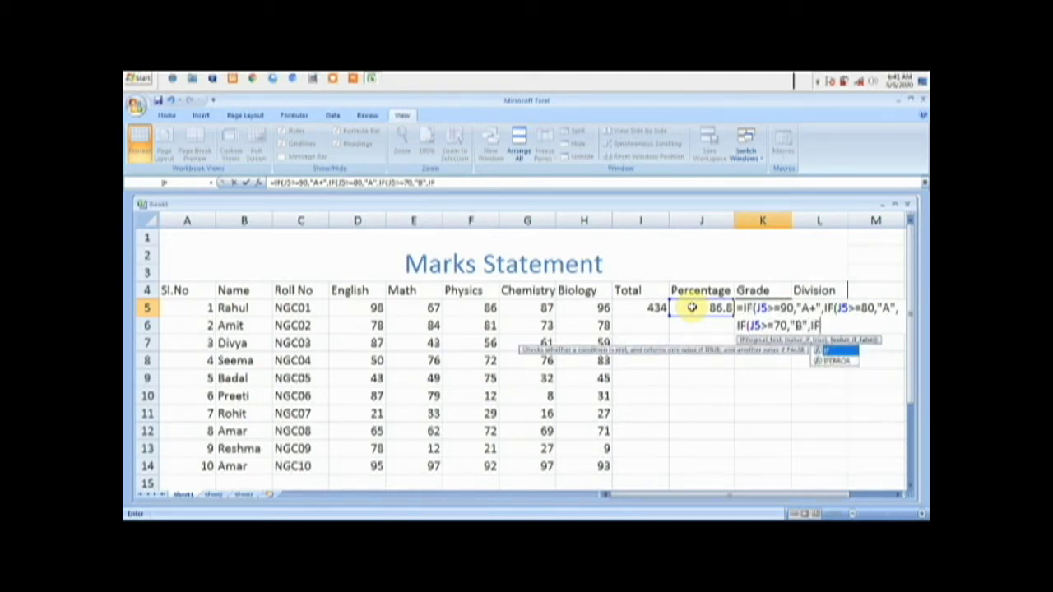
{"action": "type", "text": "(J5"}
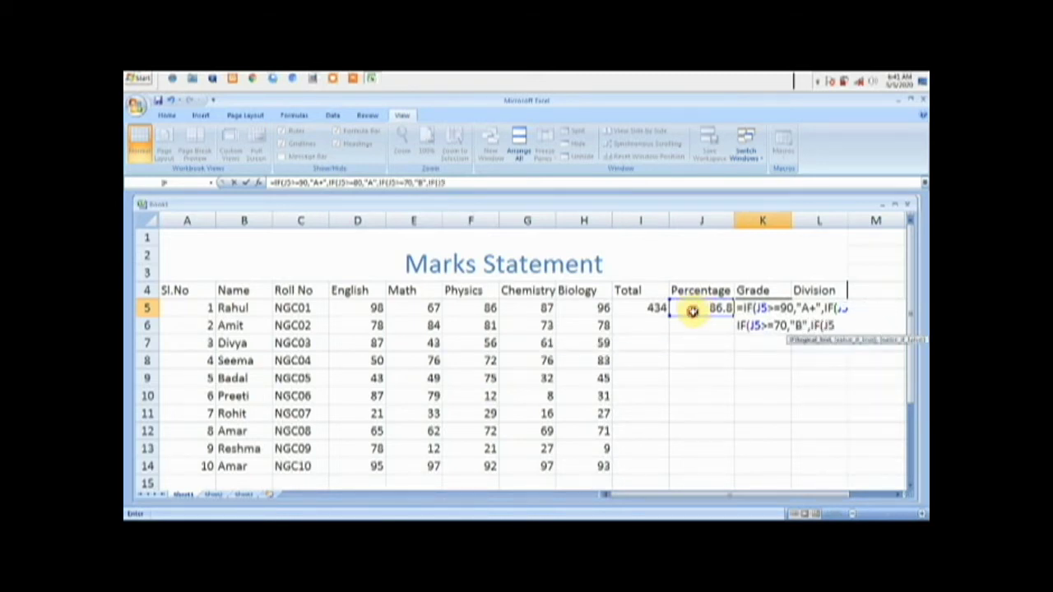
{"action": "type", "text": ">="}
{"action": "type", "text": "60"}
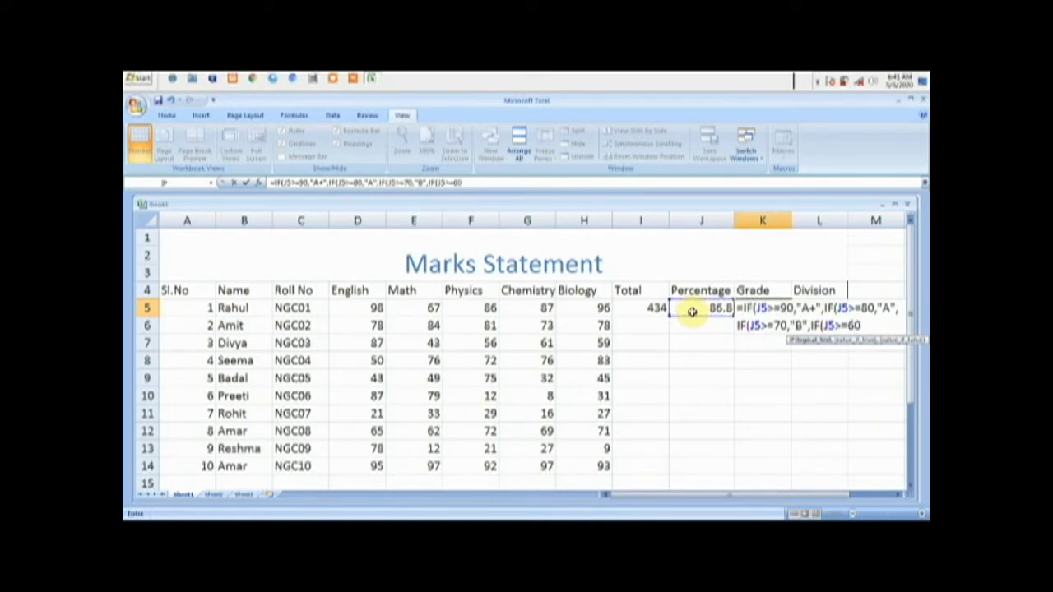
{"action": "type", "text": ",\""}
{"action": "type", "text": "C\",IF"}
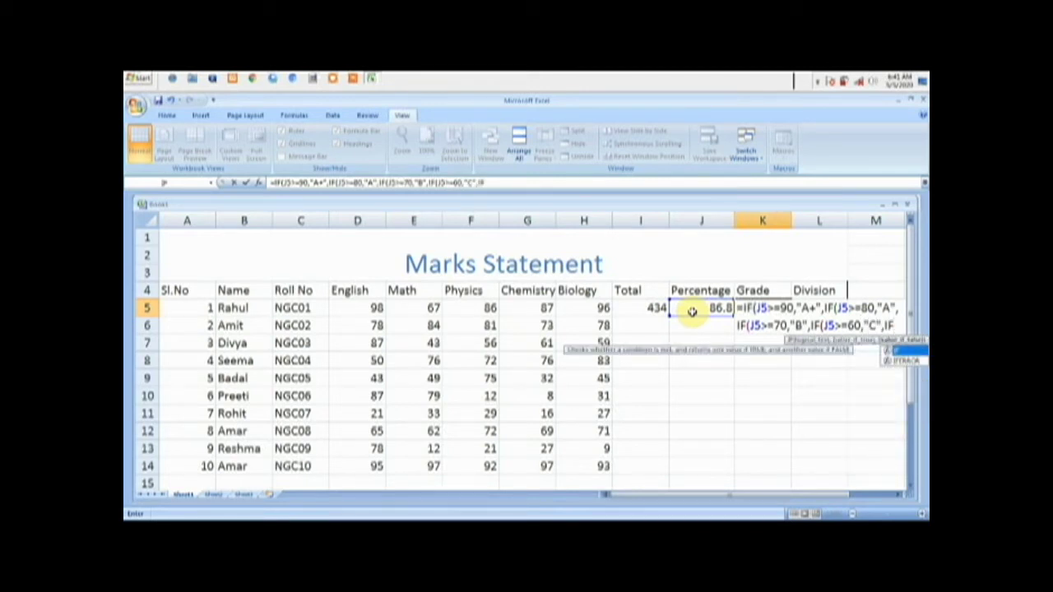
{"action": "type", "text": "("}
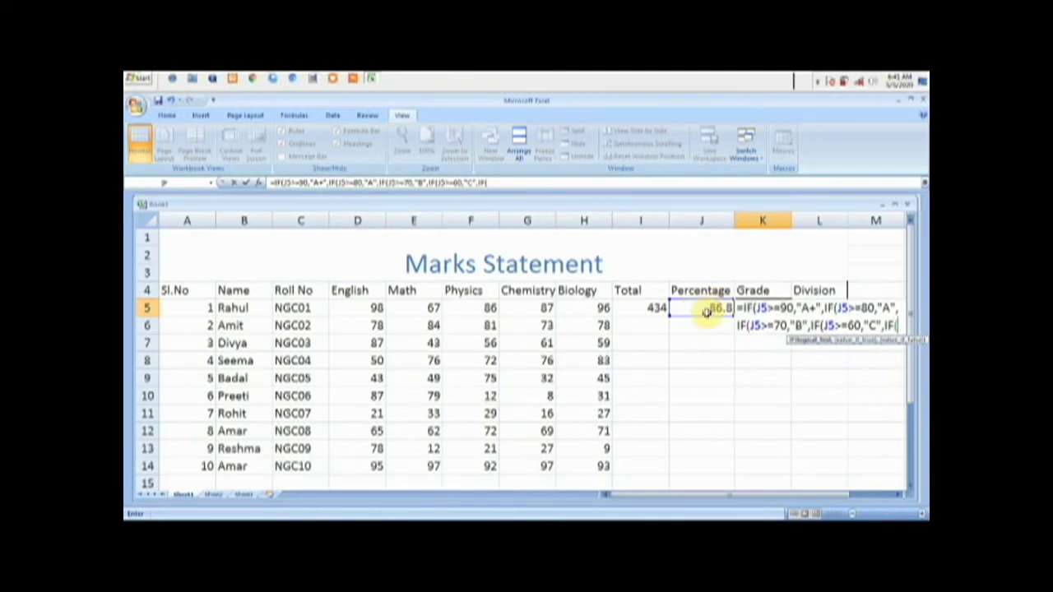
{"action": "left_click", "coordinate": [697, 307]}
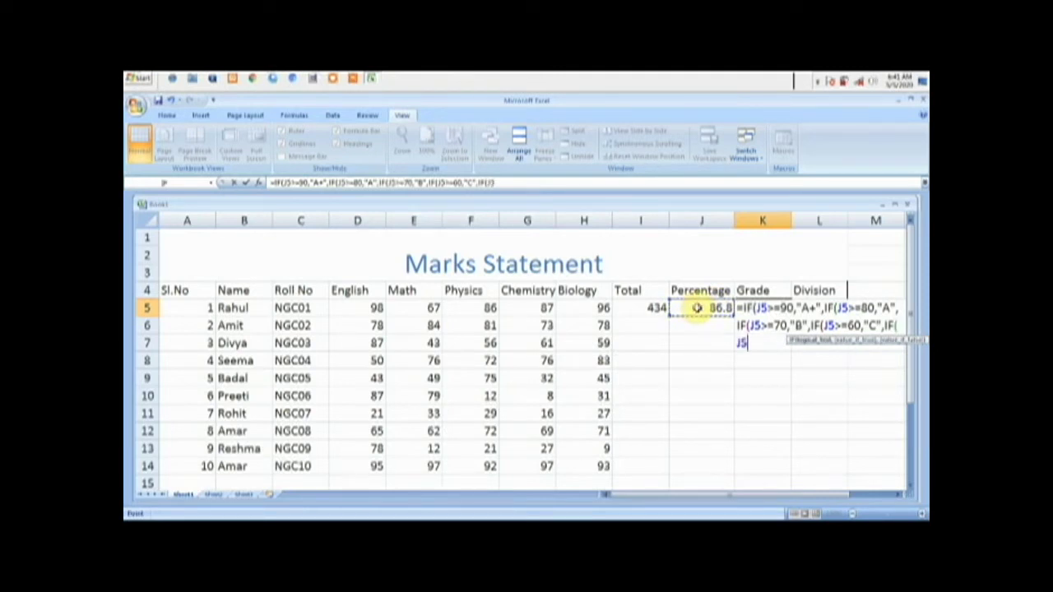
{"action": "type", "text": ">="}
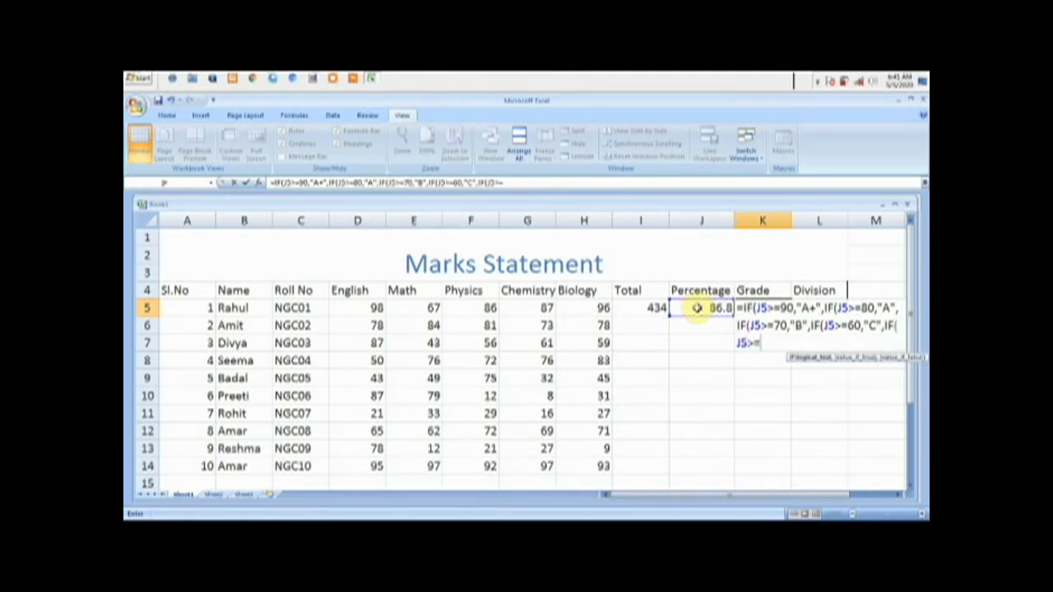
{"action": "type", "text": "50,"}
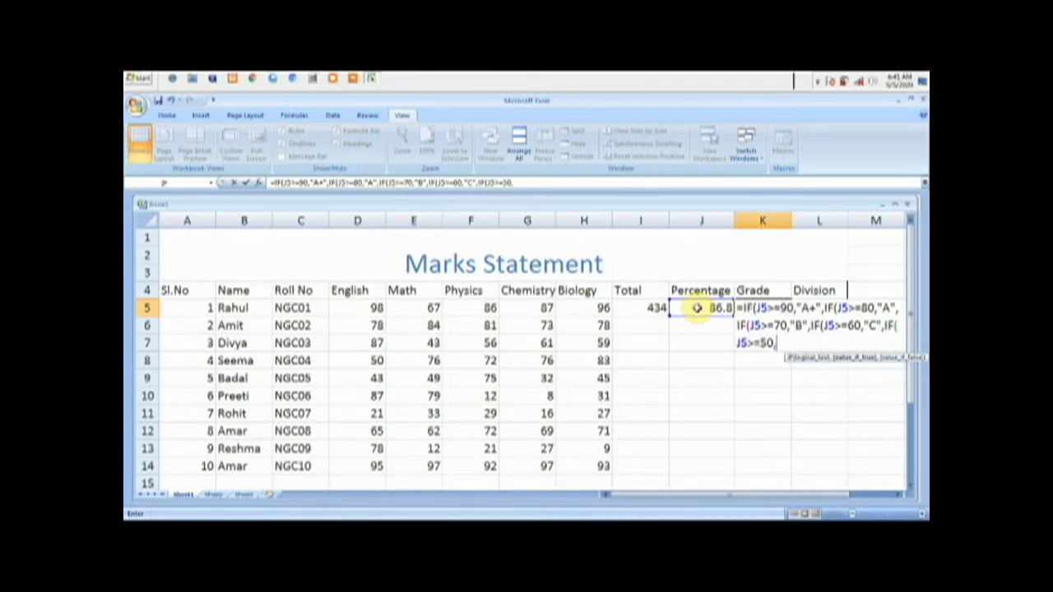
{"action": "type", "text": "\""}
{"action": "type", "text": "D"}
{"action": "type", "text": "\""}
{"action": "key", "text": "BackSpace"}
{"action": "type", "text": ",\""}
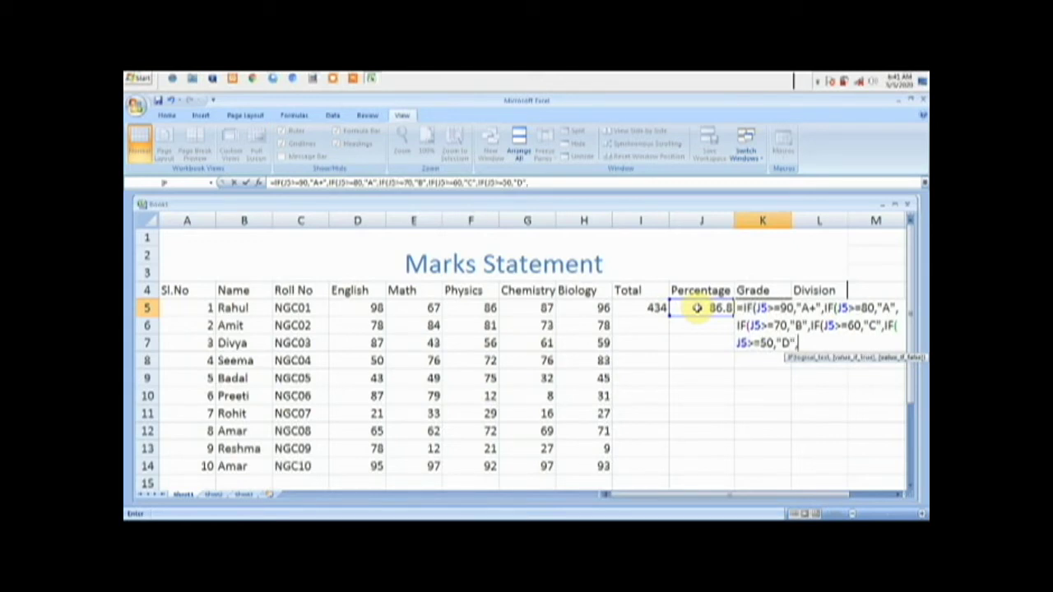
{"action": "type", "text": "E\""}
{"action": "type", "text": "))"}
{"action": "key", "text": "BackSpace"}
{"action": "key", "text": "BackSpace"}
{"action": "type", "text": "))))"}
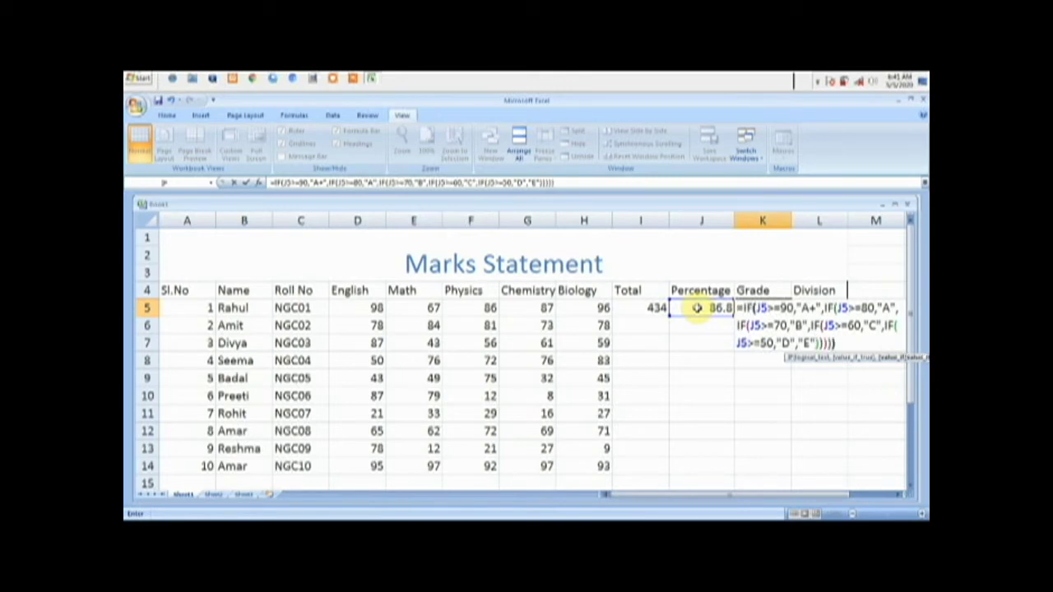
{"action": "key", "text": "Return"}
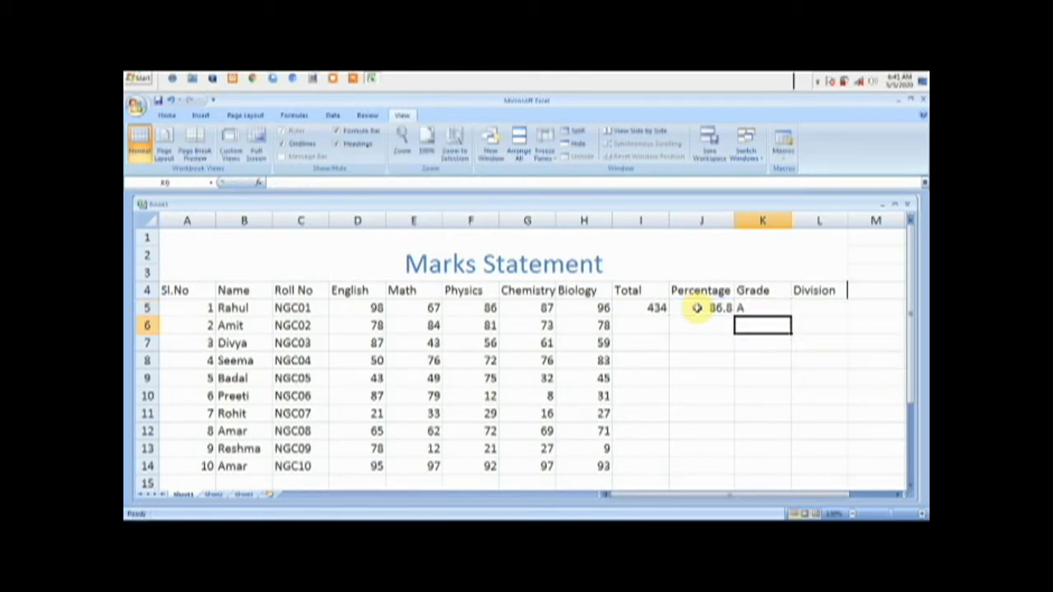
Step: Start L5's formula as =IF(J5>=90,"Distinction",IF(J5>=70,"First Division",IF(J5
{"action": "left_click", "coordinate": [796, 310]}
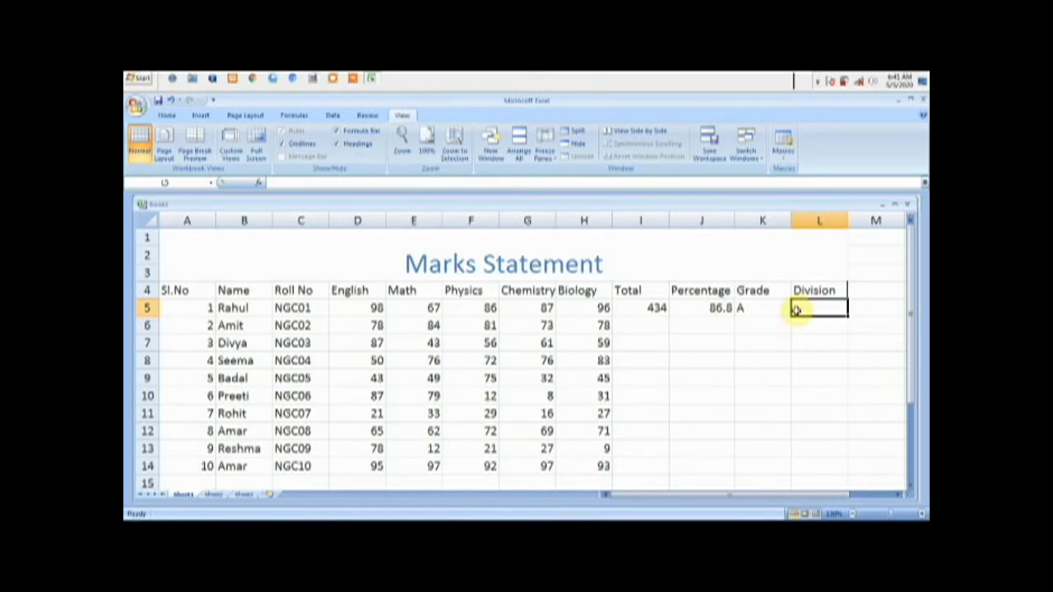
{"action": "type", "text": "="}
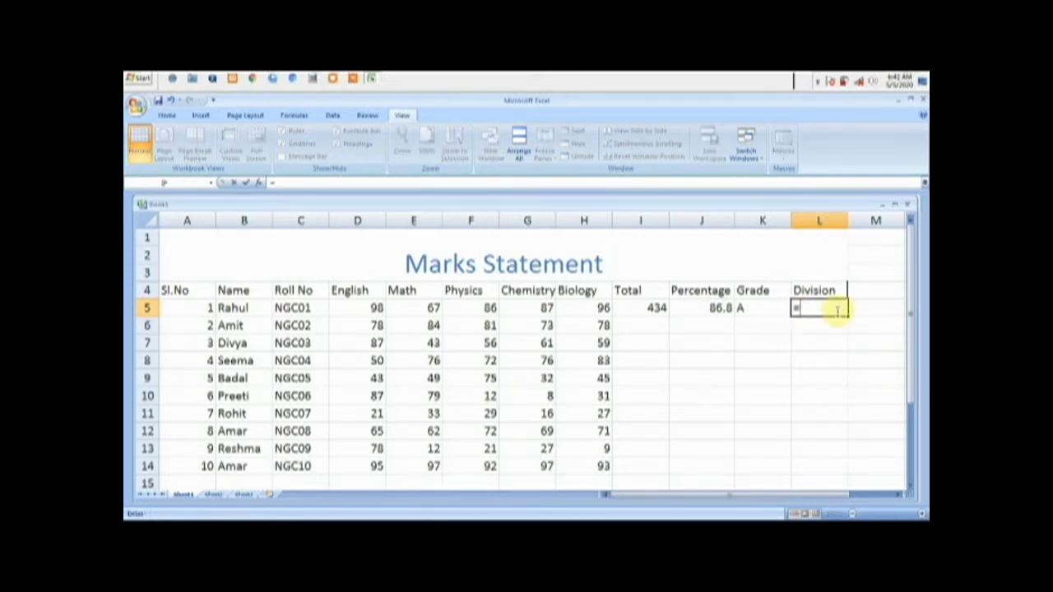
{"action": "type", "text": "IF("}
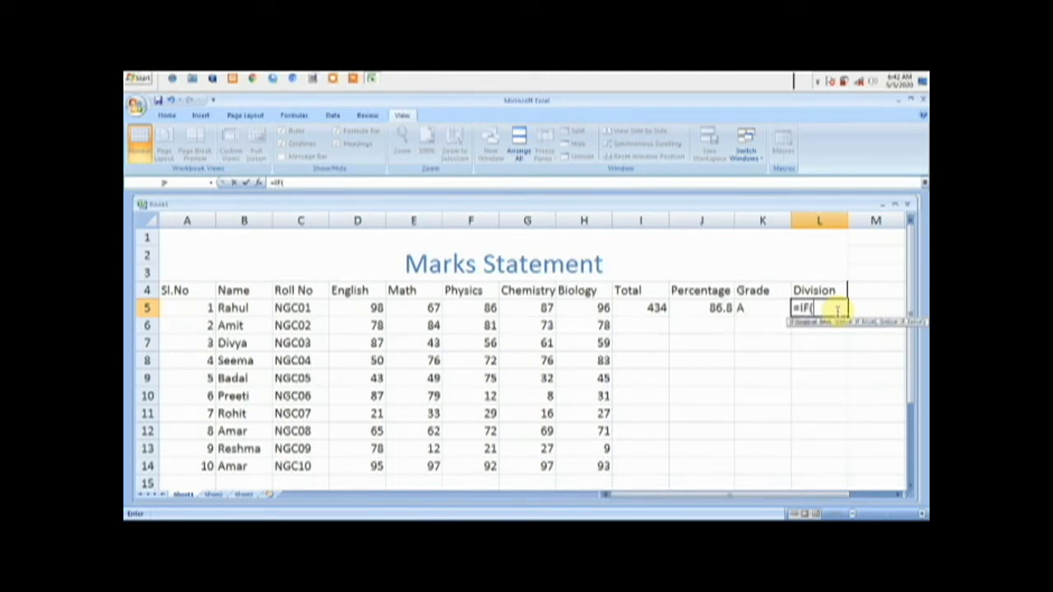
{"action": "left_click", "coordinate": [718, 308]}
{"action": "type", "text": ">="}
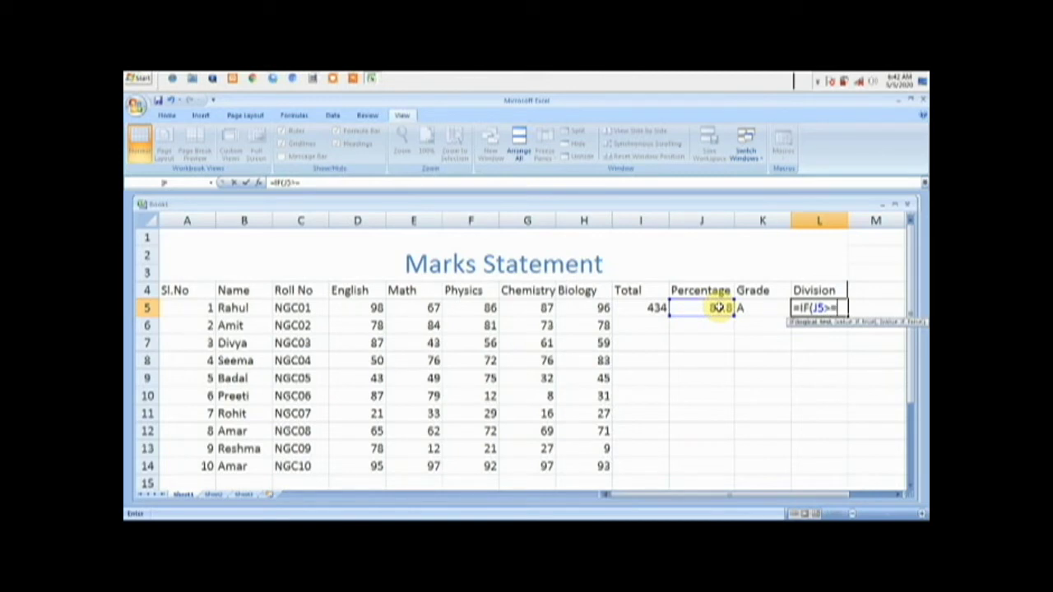
{"action": "type", "text": "90"}
{"action": "type", "text": ",\""}
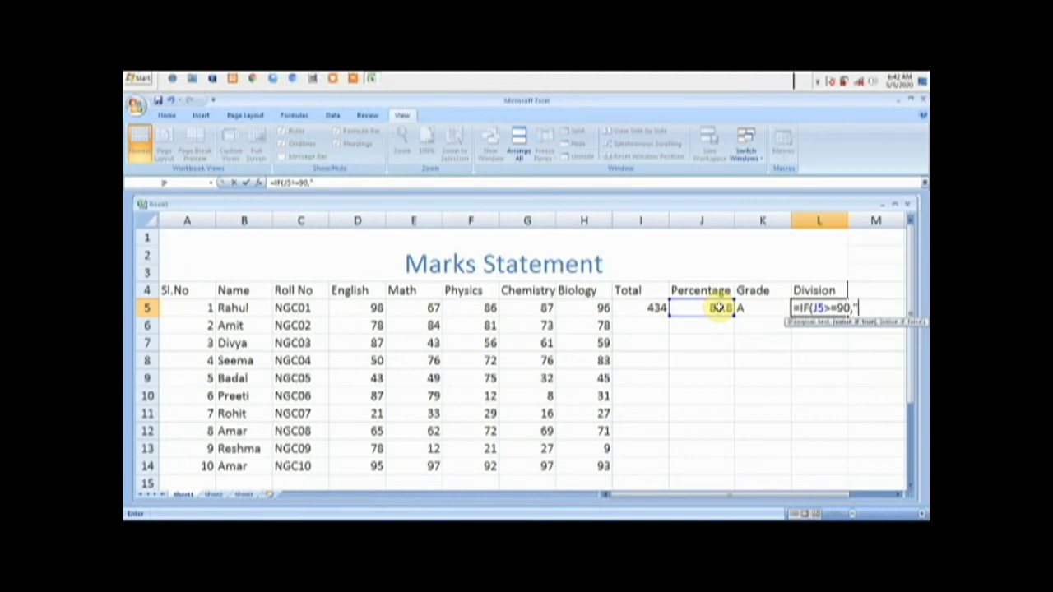
{"action": "type", "text": "D"}
{"action": "type", "text": "istinction\""}
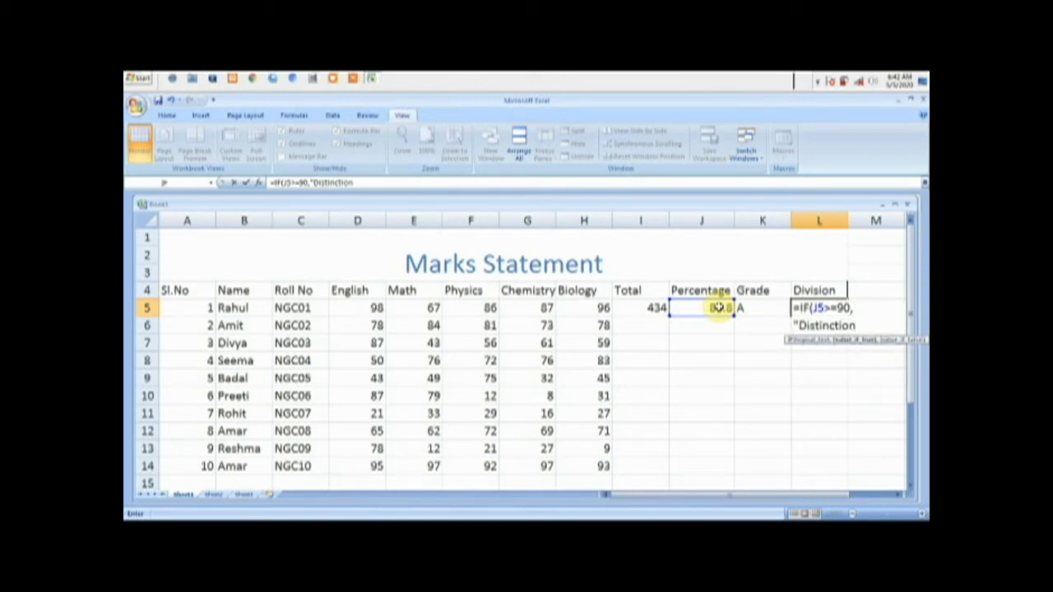
{"action": "type", "text": ",IF"}
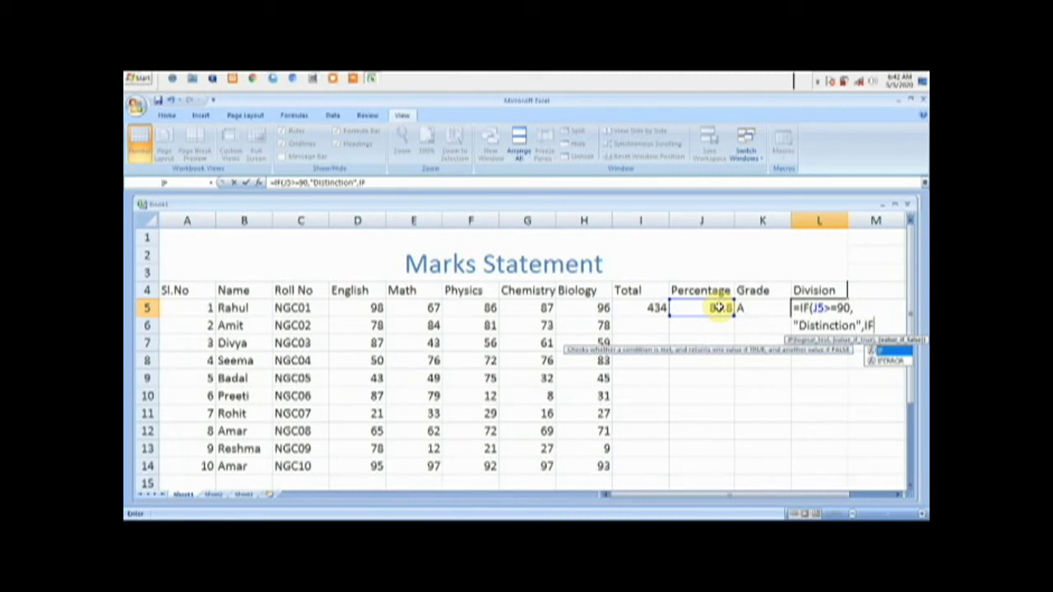
{"action": "type", "text": "("}
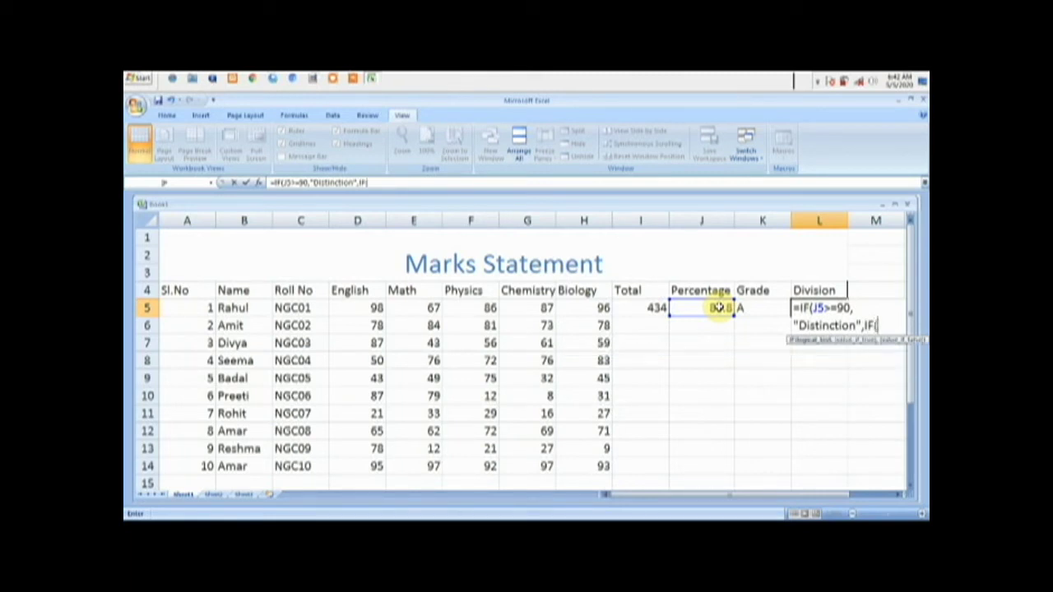
{"action": "left_click", "coordinate": [698, 306]}
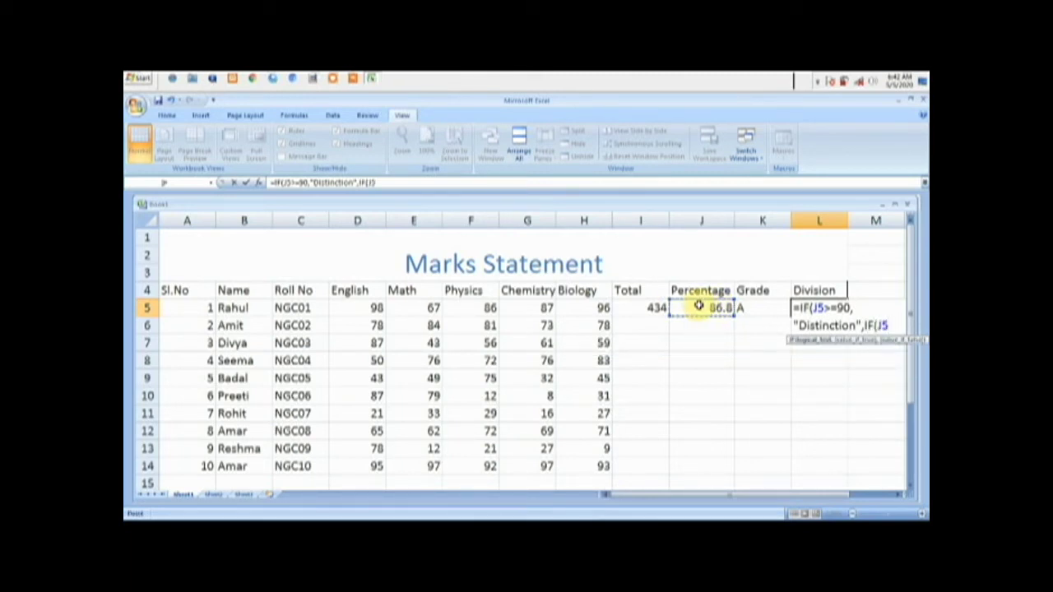
{"action": "type", "text": ">="}
{"action": "type", "text": "70,"}
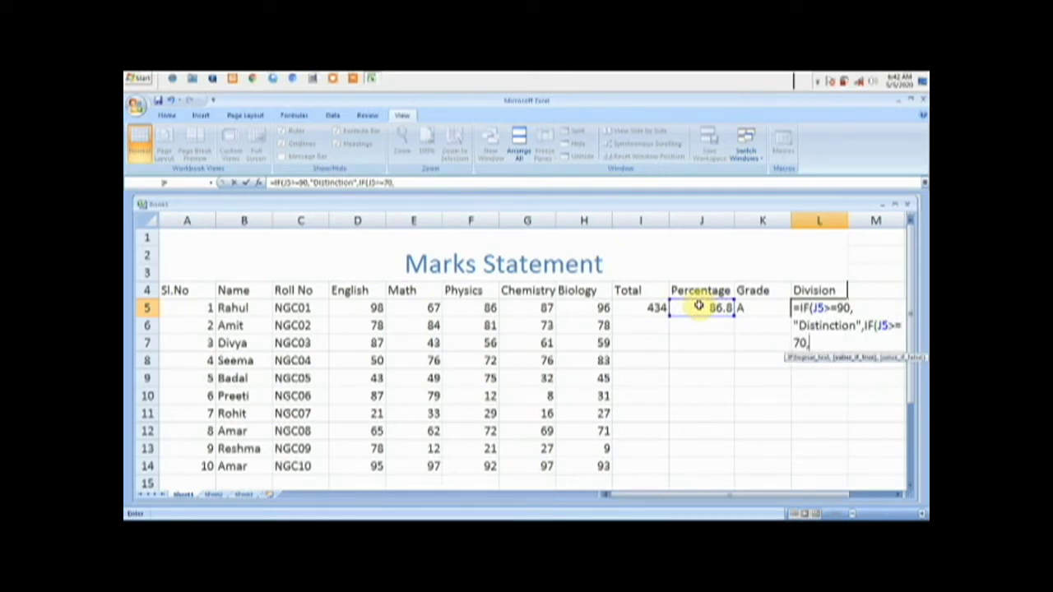
{"action": "type", "text": "\"F"}
{"action": "type", "text": "irst"}
{"action": "type", "text": " Division\","}
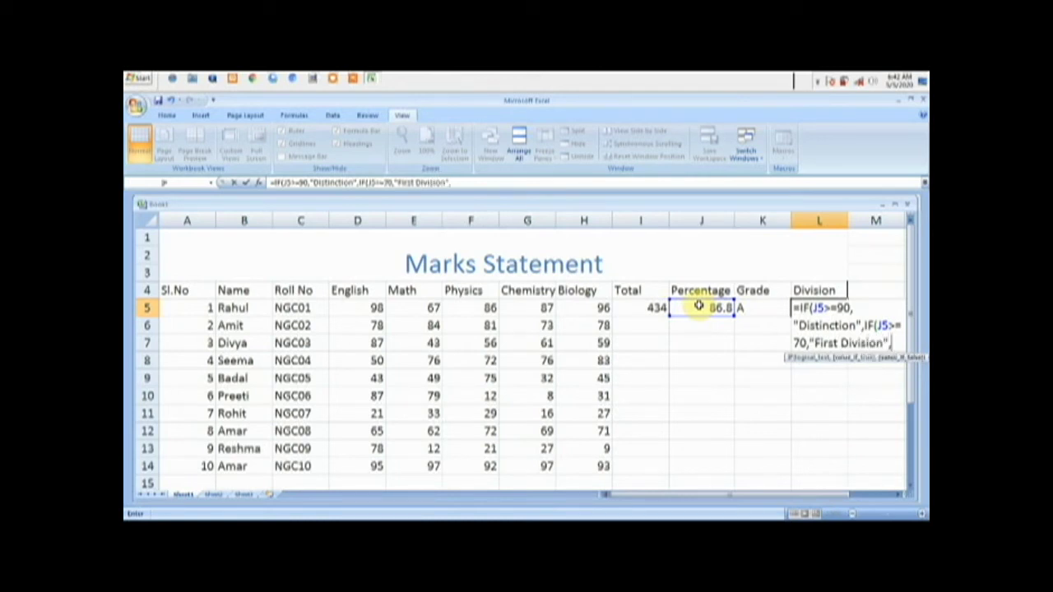
{"action": "type", "text": "IF"}
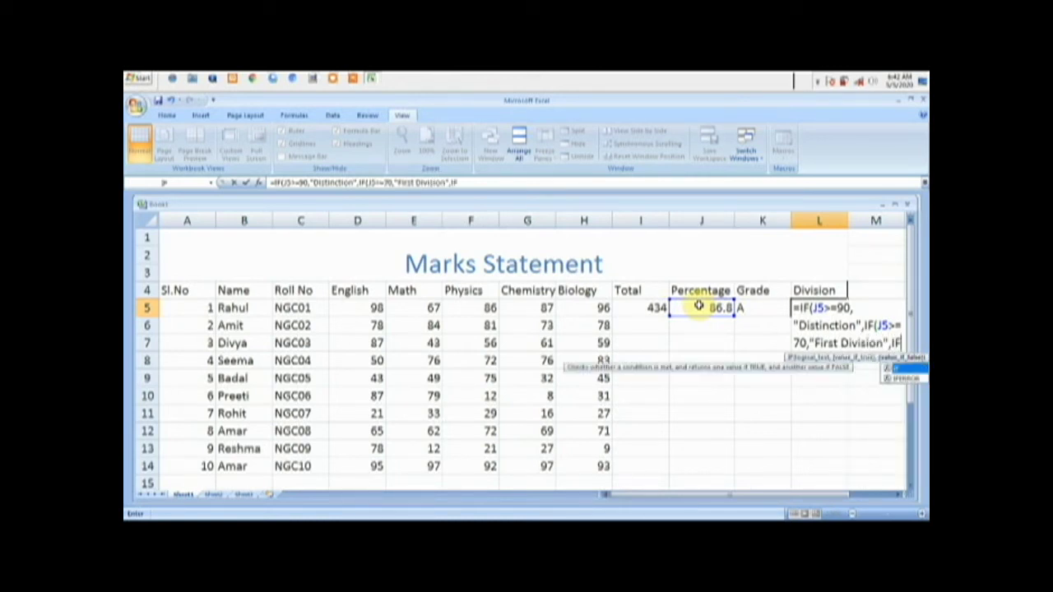
{"action": "type", "text": "("}
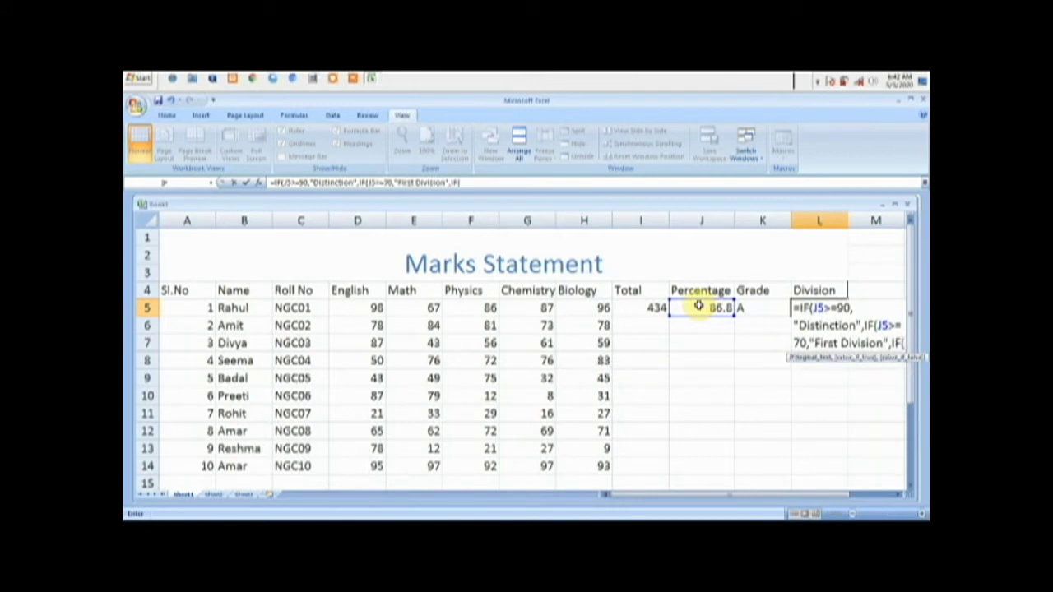
{"action": "left_click", "coordinate": [704, 306]}
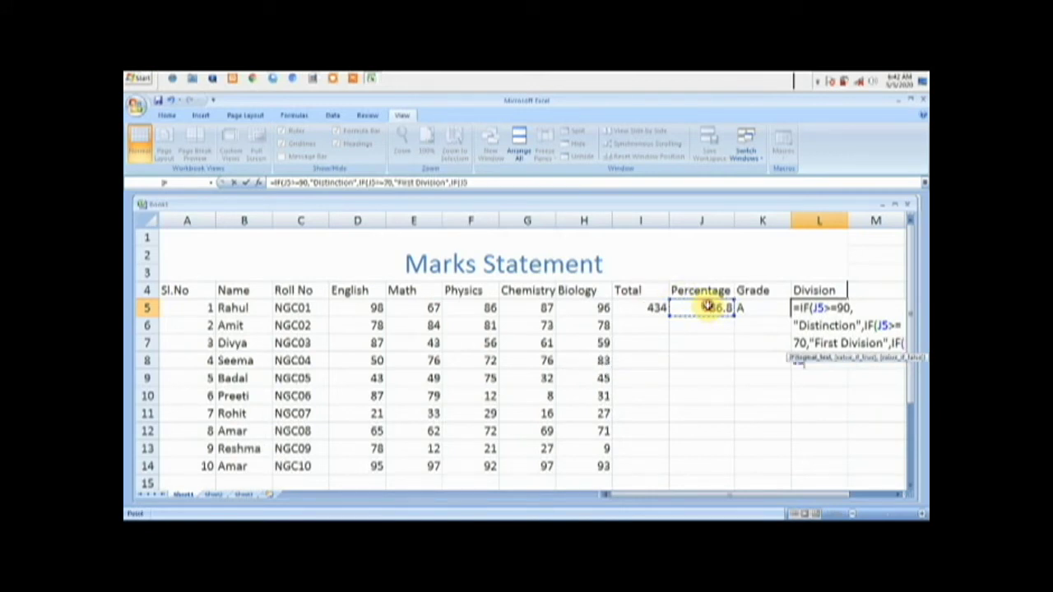
Step: Finish L5's formula with Second Division for 60+ and Third Division otherwise
{"action": "type", "text": ">"}
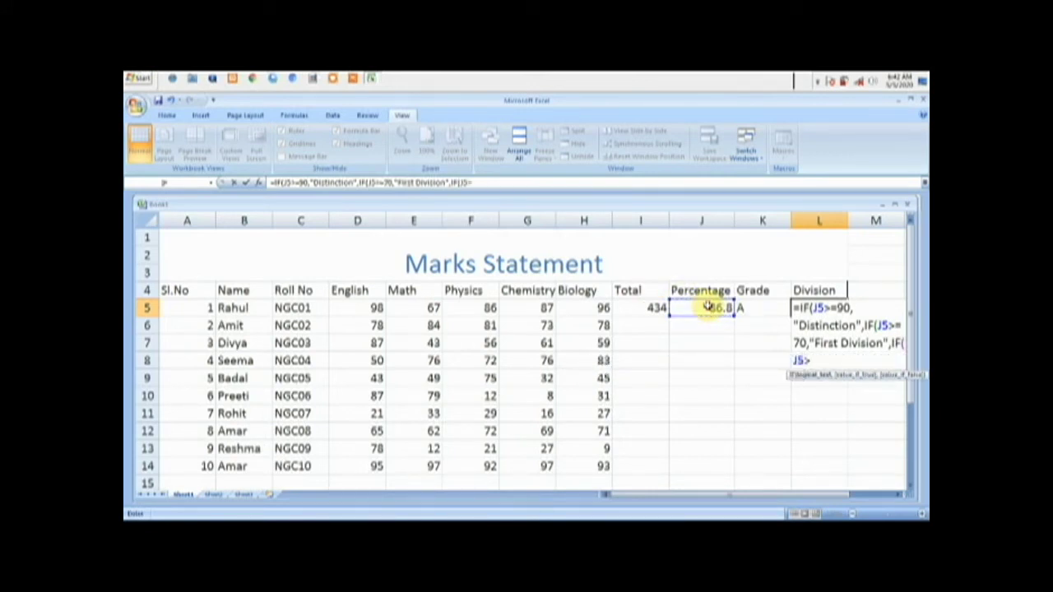
{"action": "type", "text": "="}
{"action": "type", "text": "60"}
{"action": "type", "text": ",\""}
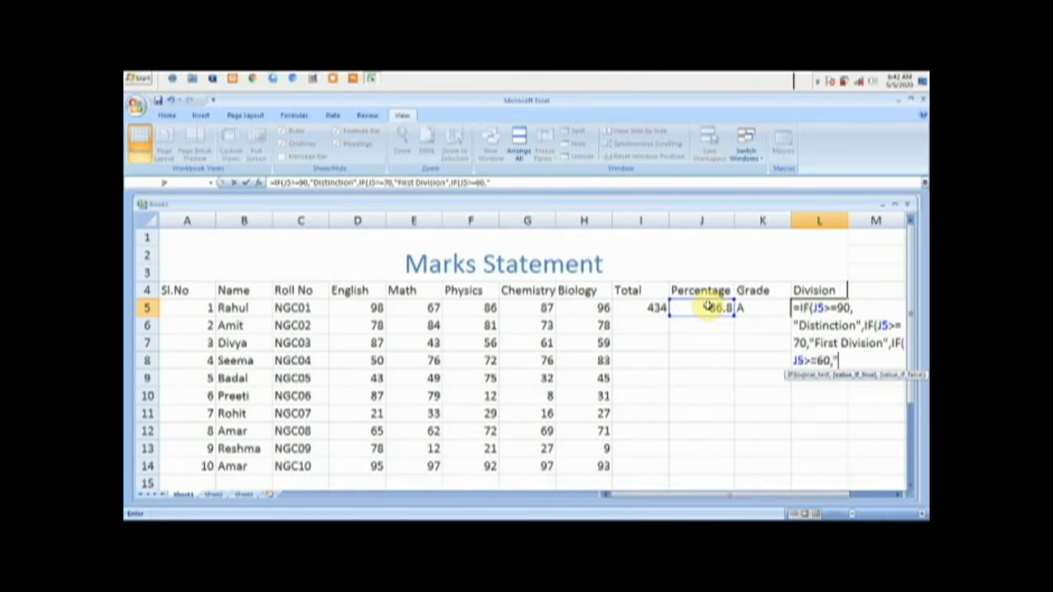
{"action": "type", "text": "Se"}
{"action": "key", "text": "BackSpace"}
{"action": "key", "text": "BackSpace"}
{"action": "type", "text": "Secon"}
{"action": "type", "text": "d Divi"}
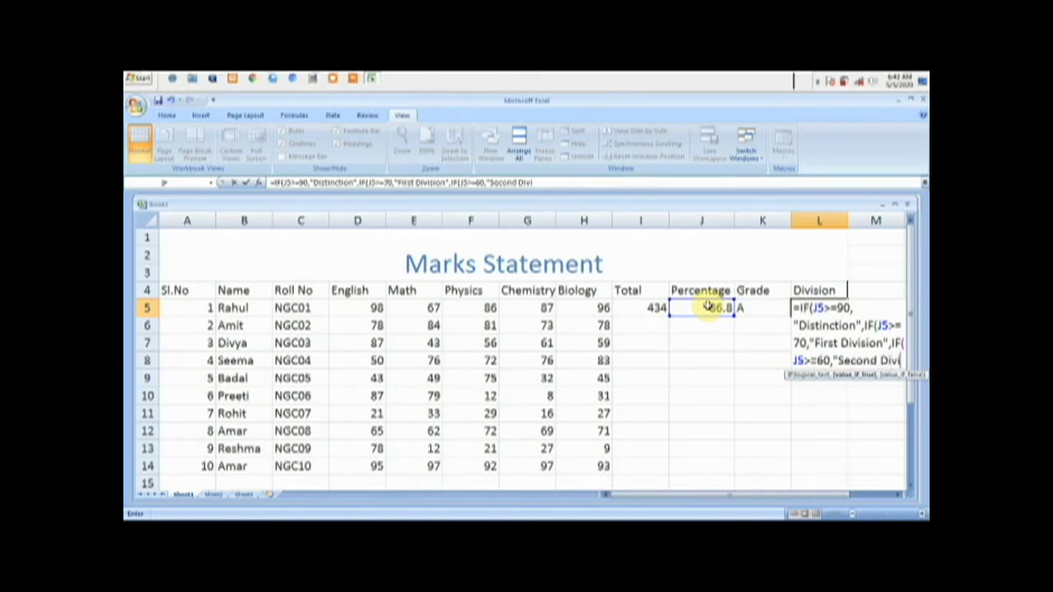
{"action": "type", "text": "sion\",\""}
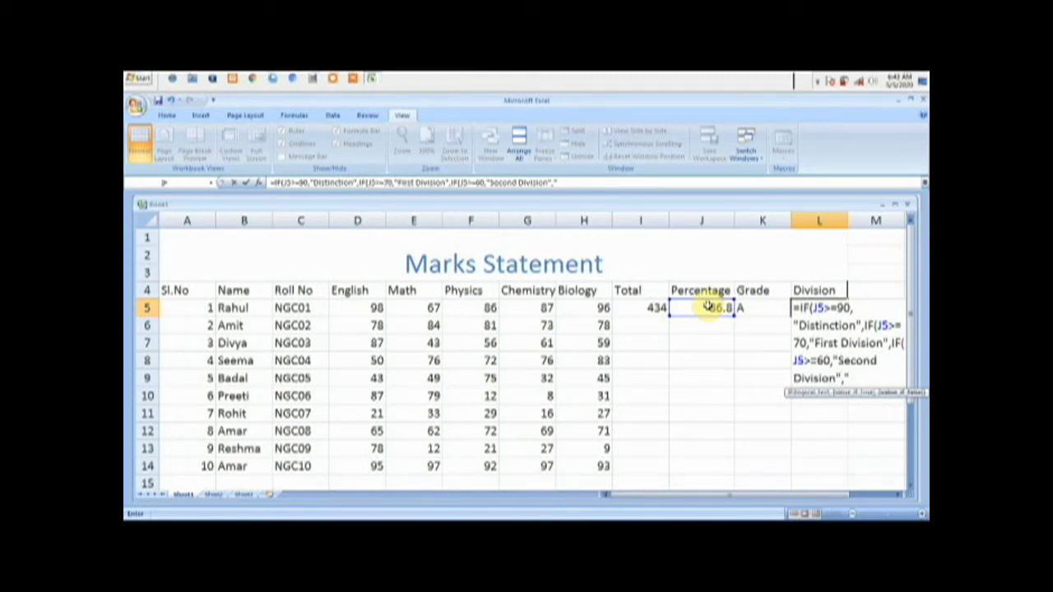
{"action": "type", "text": "Third"}
{"action": "type", "text": " Division"}
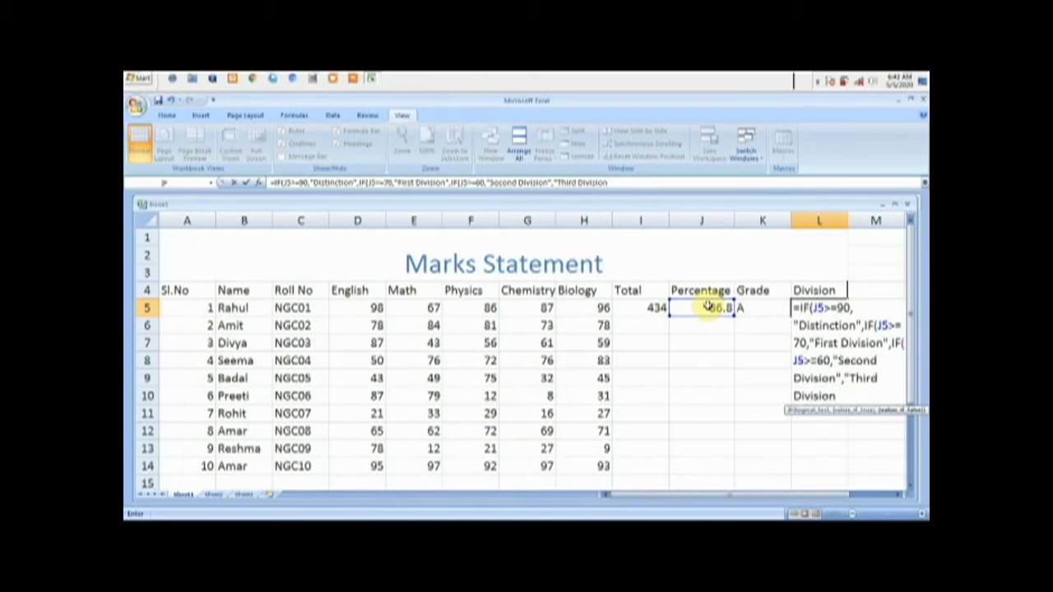
{"action": "type", "text": "\","}
{"action": "key", "text": "BackSpace"}
{"action": "type", "text": ")))"}
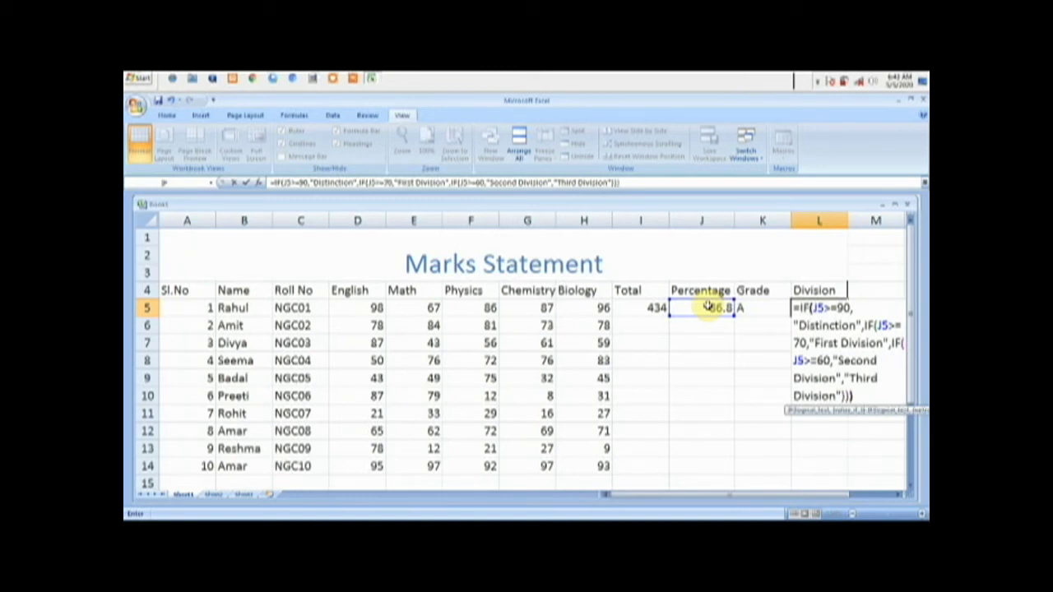
{"action": "key", "text": "Return"}
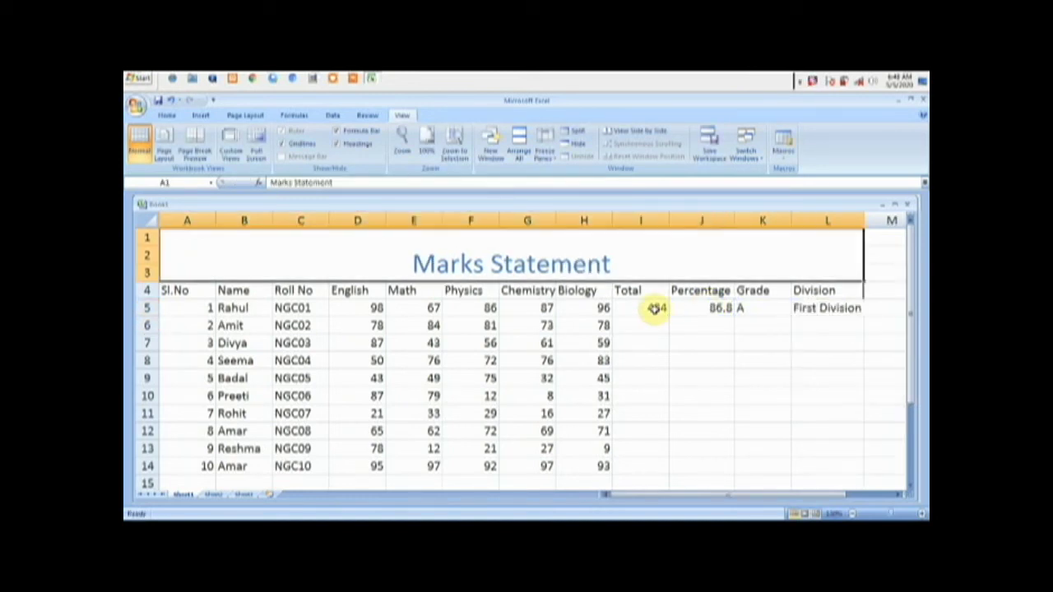
Step: Copy the Total and Percentage formulas from I5 and J5 down to row 14
{"action": "left_click", "coordinate": [656, 307]}
{"action": "left_click_drag", "start_coordinate": [669, 317], "coordinate": [666, 472]}
{"action": "left_click", "coordinate": [705, 309]}
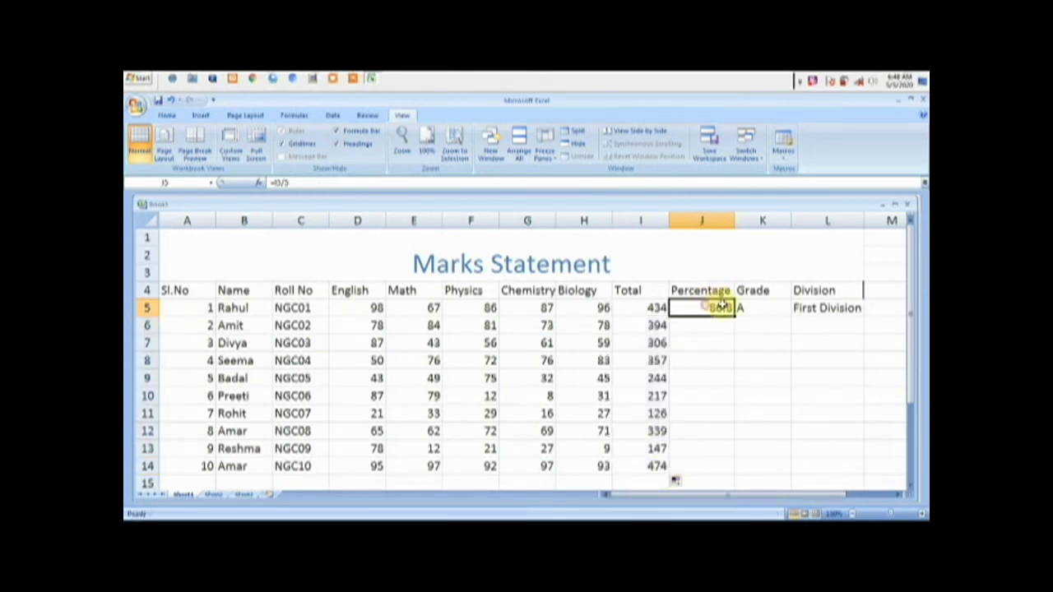
{"action": "left_click_drag", "start_coordinate": [733, 315], "coordinate": [732, 470]}
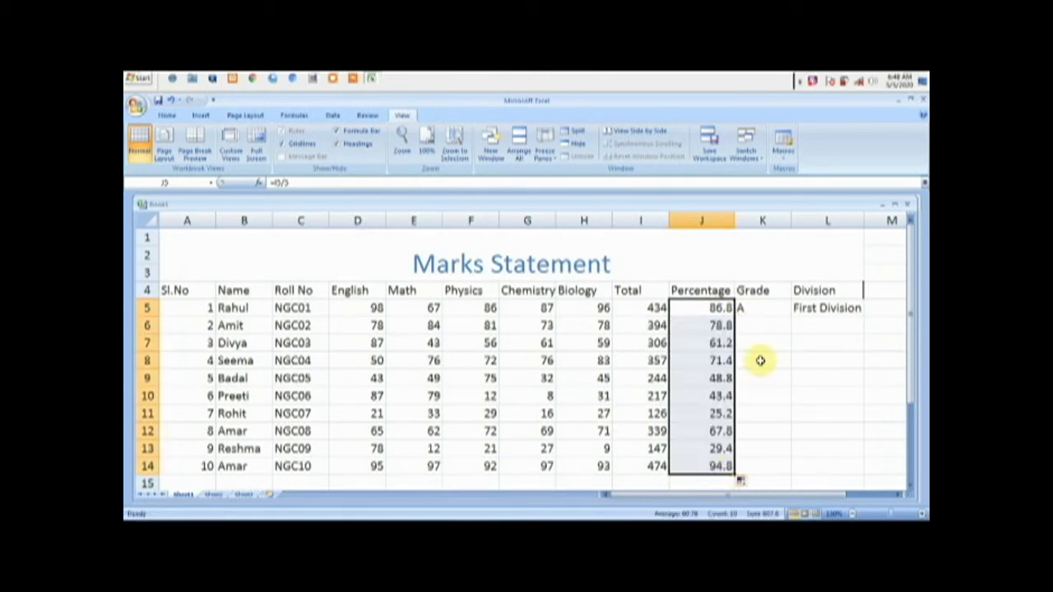
Step: Copy the Grade and Division formulas down to row 14 and widen column L
{"action": "left_click", "coordinate": [764, 308]}
{"action": "left_click_drag", "start_coordinate": [791, 317], "coordinate": [788, 458]}
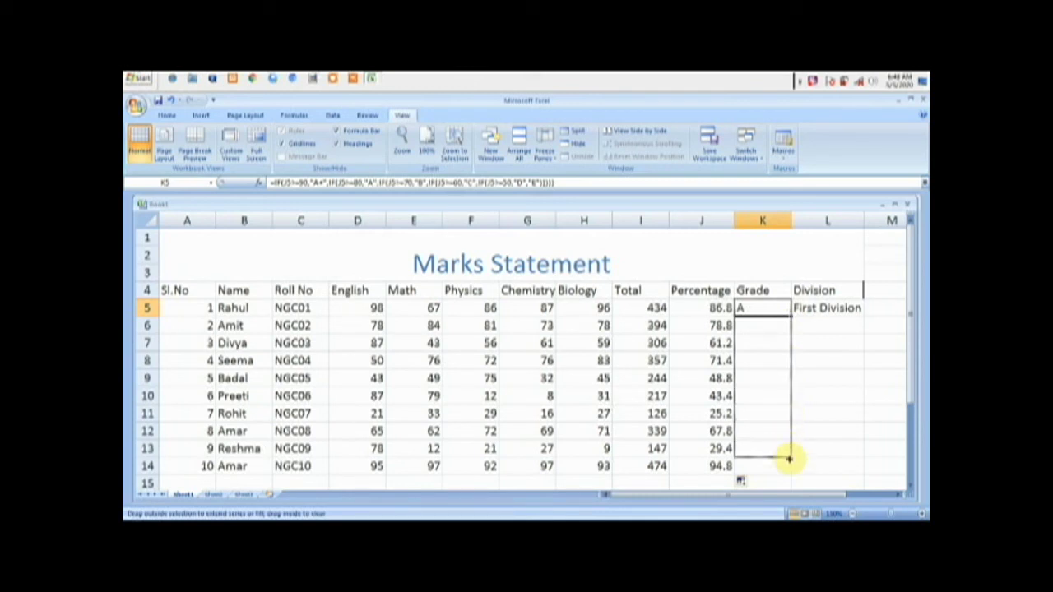
{"action": "left_click_drag", "start_coordinate": [788, 458], "coordinate": [789, 468]}
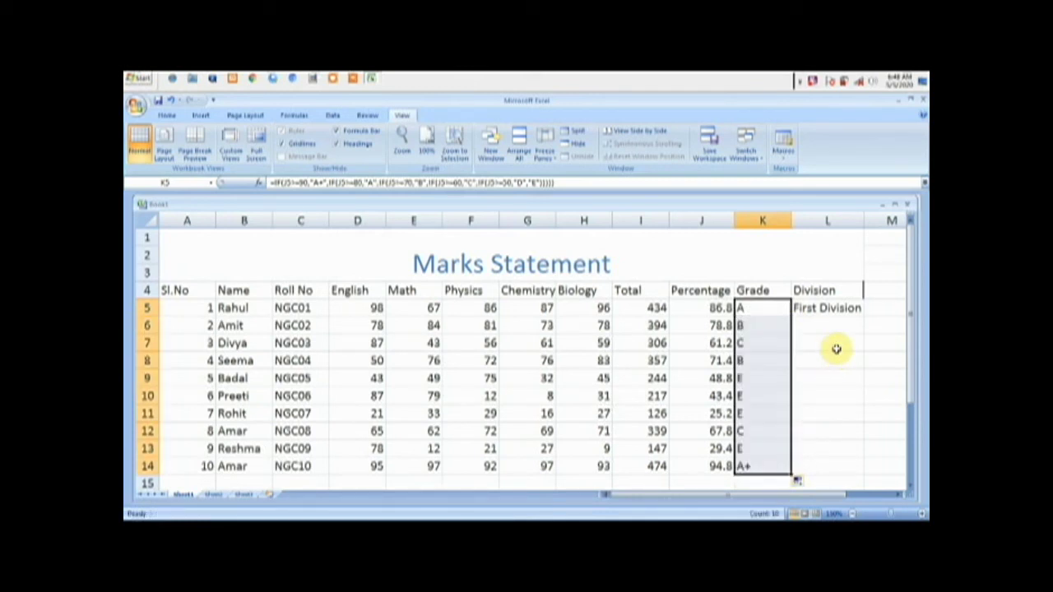
{"action": "left_click", "coordinate": [853, 309]}
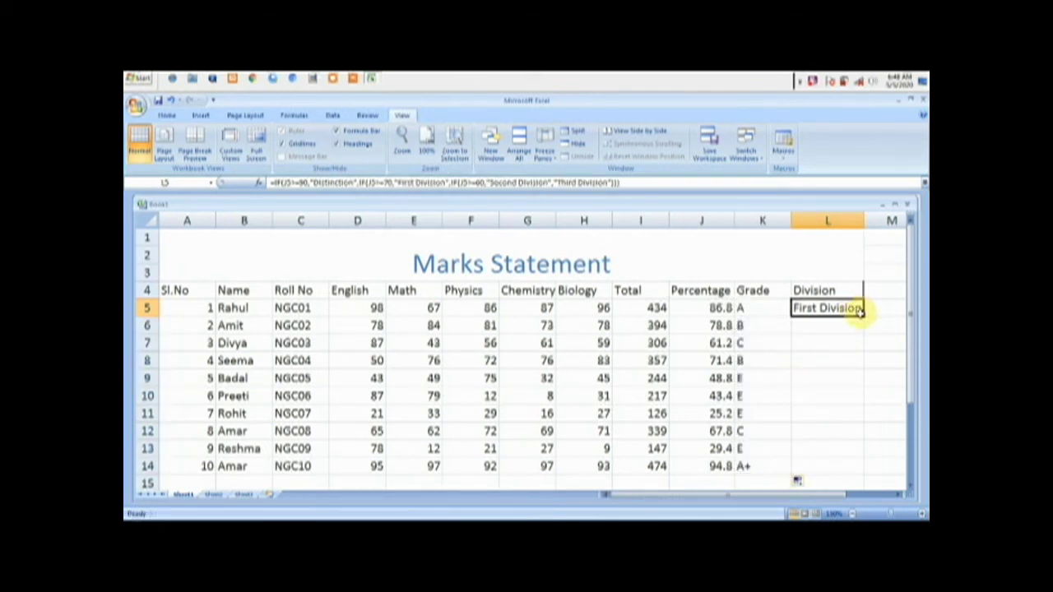
{"action": "left_click_drag", "start_coordinate": [862, 315], "coordinate": [846, 473]}
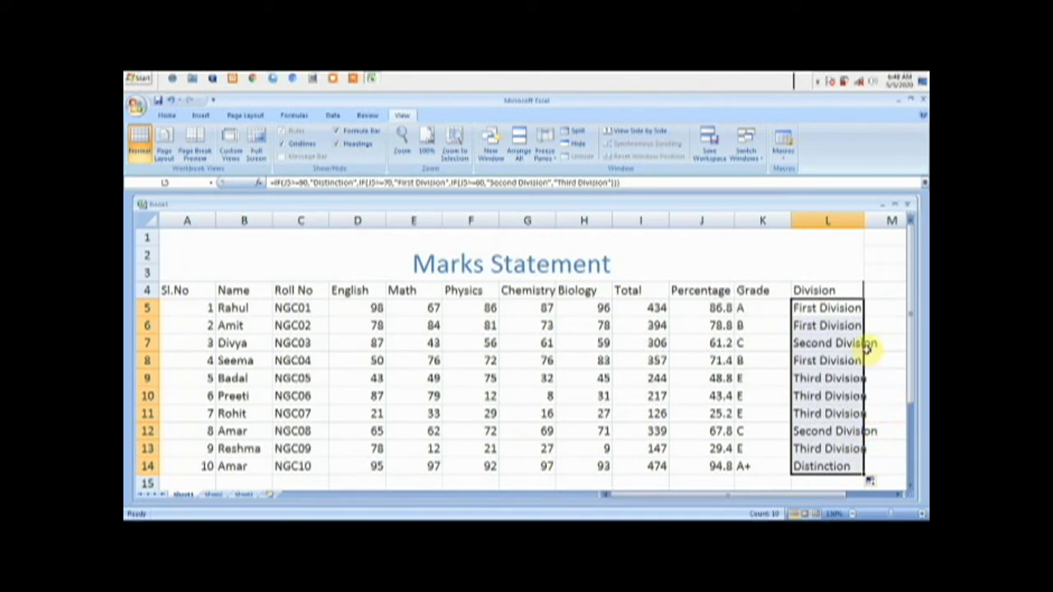
{"action": "left_click_drag", "start_coordinate": [864, 221], "coordinate": [881, 222]}
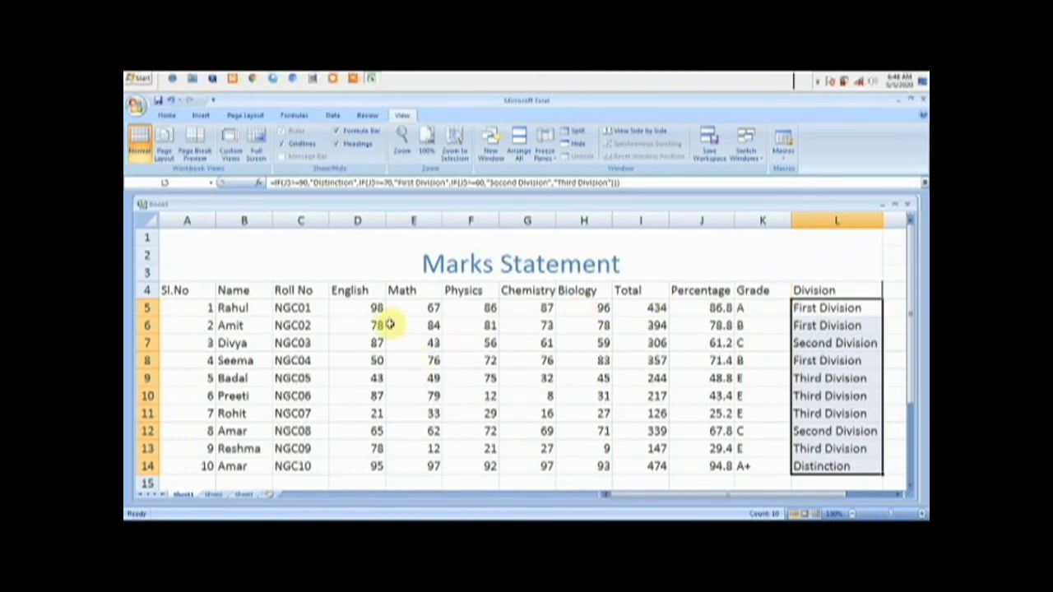
Step: Select the subject marks block D5:H14, English through Biology
{"action": "double_click", "coordinate": [347, 308]}
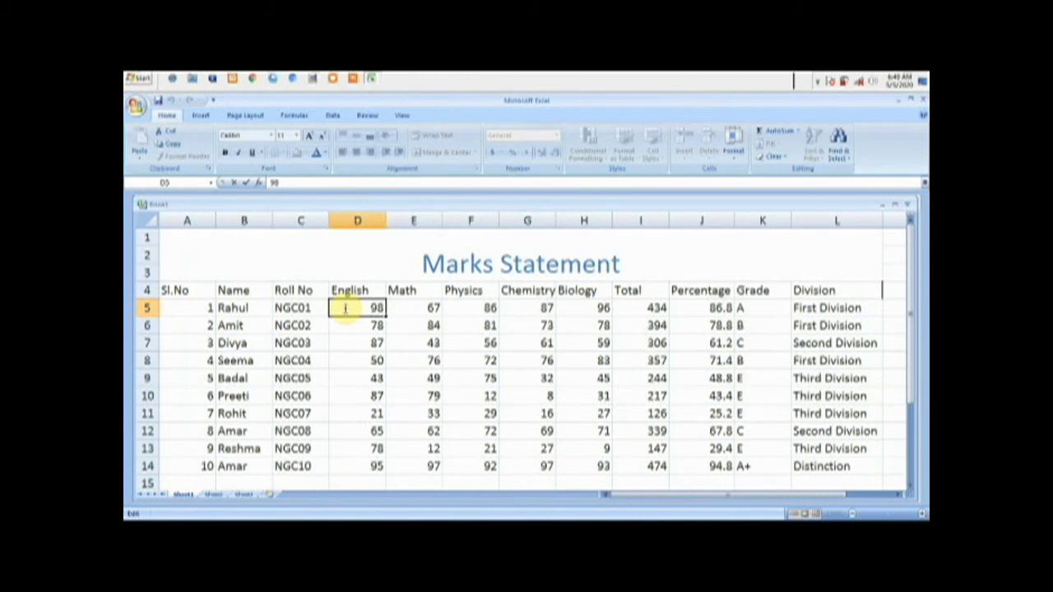
{"action": "left_click", "coordinate": [324, 292]}
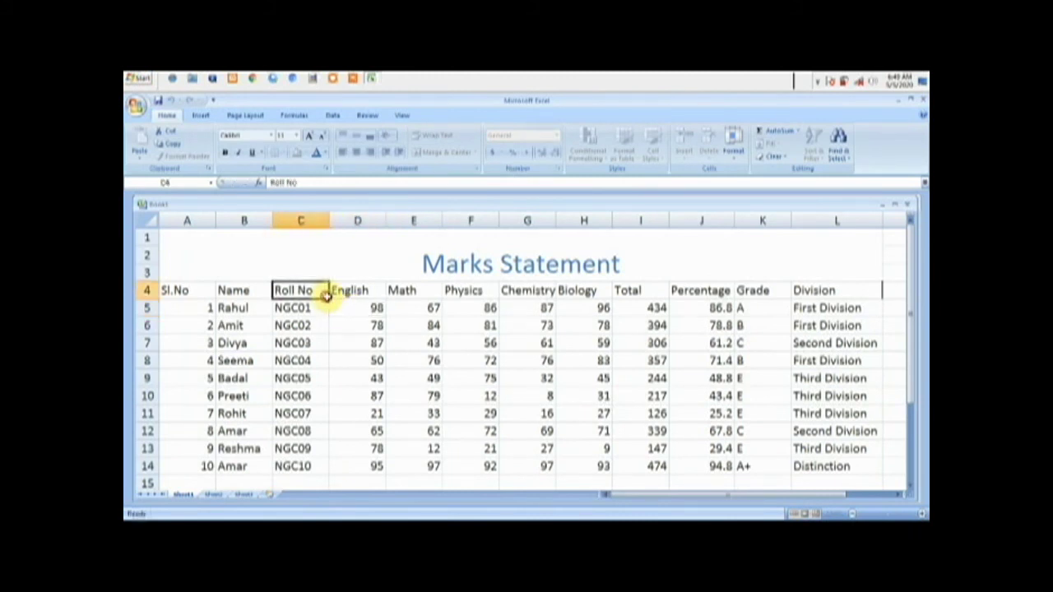
{"action": "left_click", "coordinate": [345, 309]}
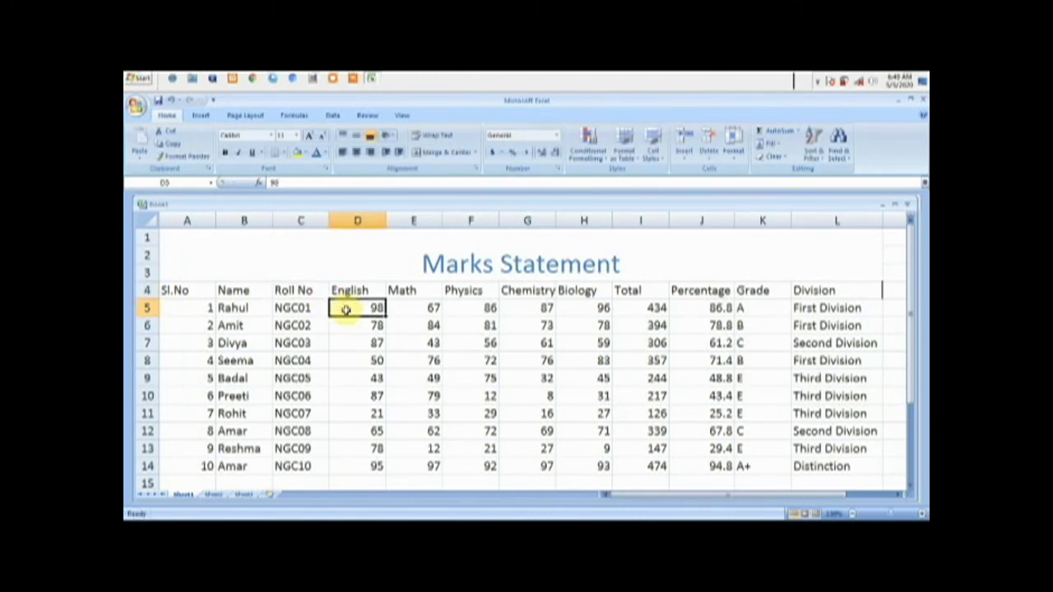
{"action": "left_click_drag", "start_coordinate": [345, 309], "coordinate": [596, 434]}
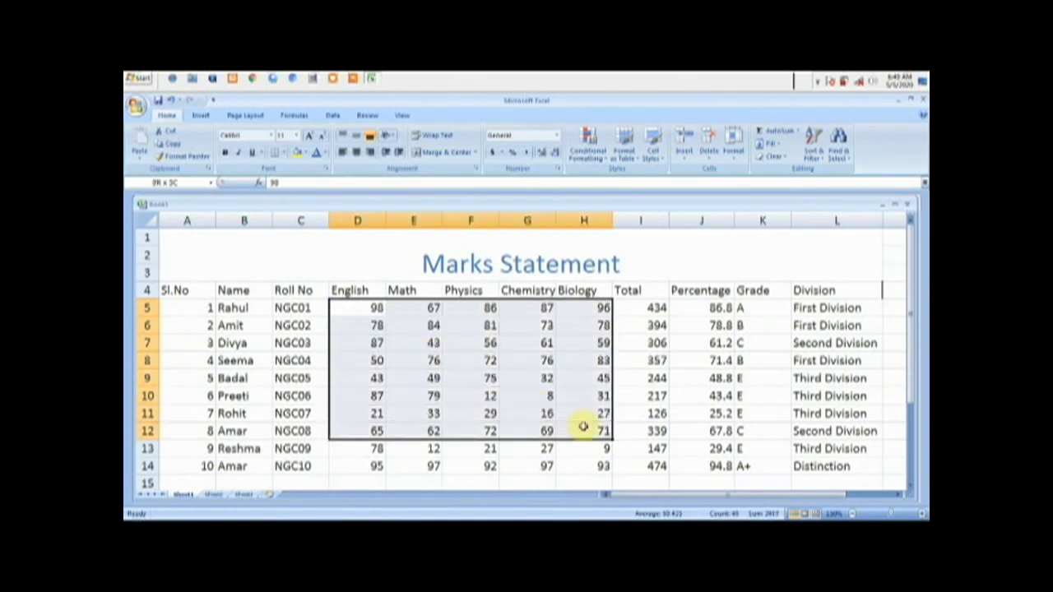
{"action": "left_click_drag", "start_coordinate": [596, 434], "coordinate": [609, 461]}
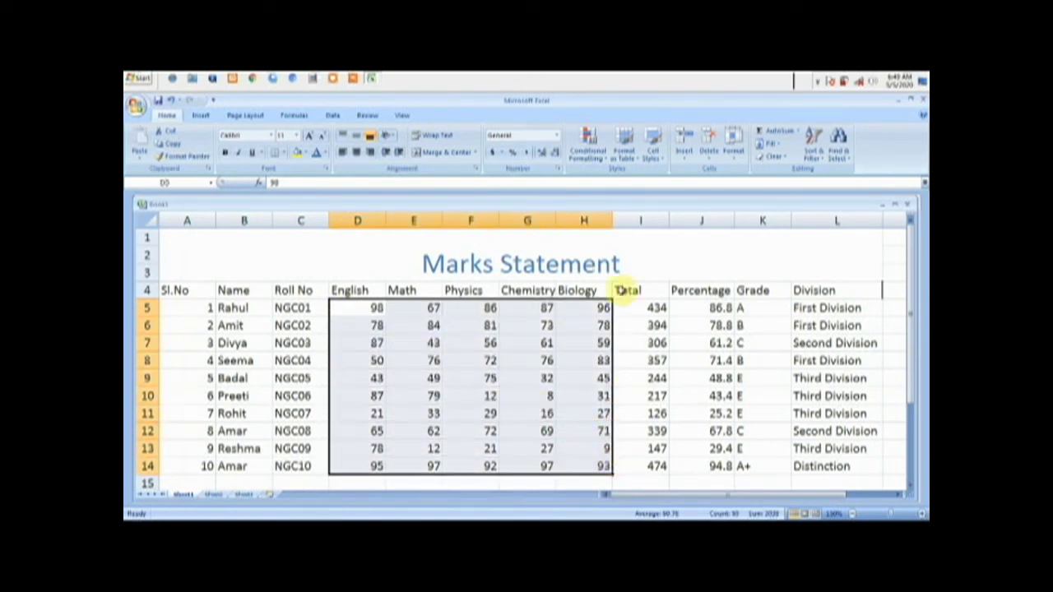
Step: Add a Less Than 35 highlight rule with Light Red Fill and Dark Red Text
{"action": "left_click", "coordinate": [601, 156]}
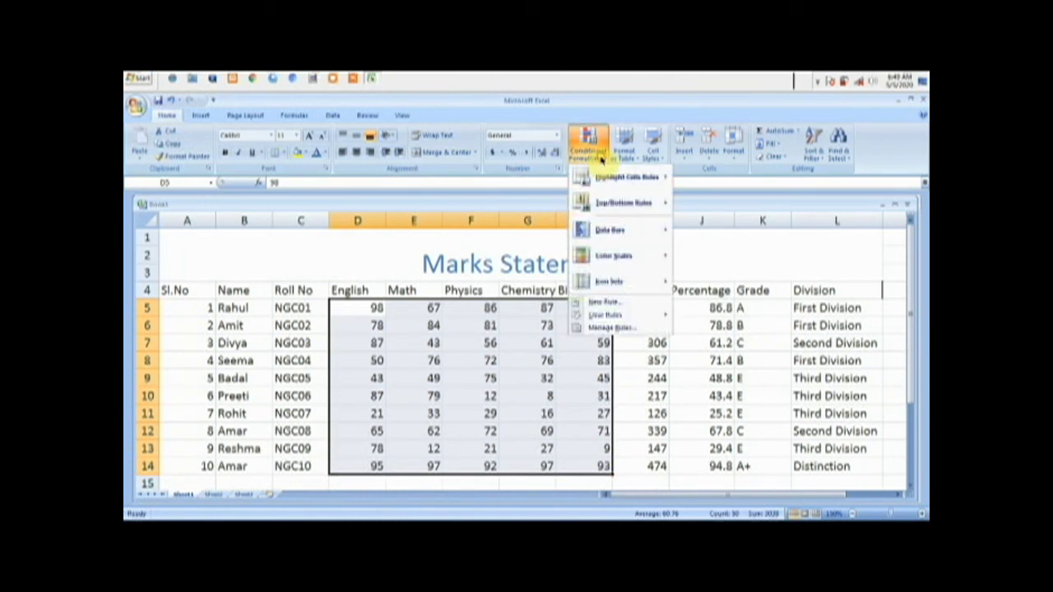
{"action": "mouse_move", "coordinate": [613, 177]}
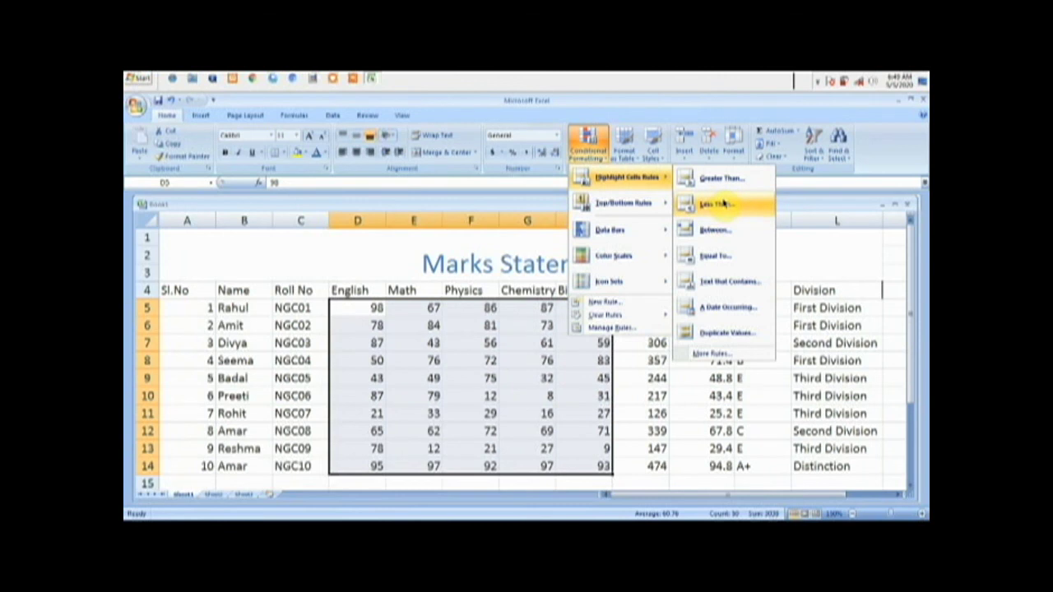
{"action": "left_click", "coordinate": [709, 204]}
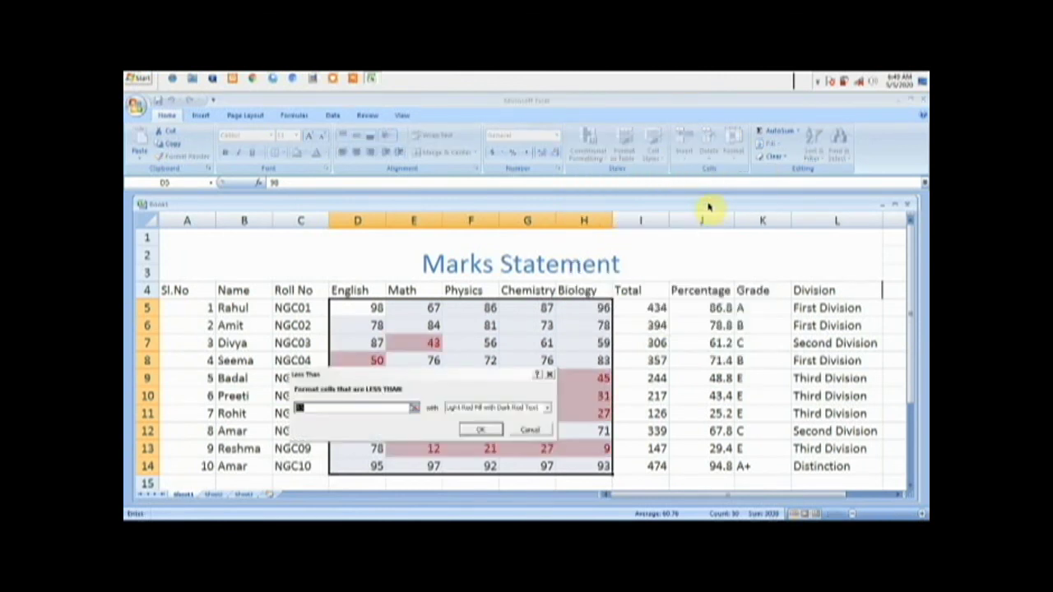
{"action": "left_click", "coordinate": [301, 407]}
{"action": "type", "text": "35"}
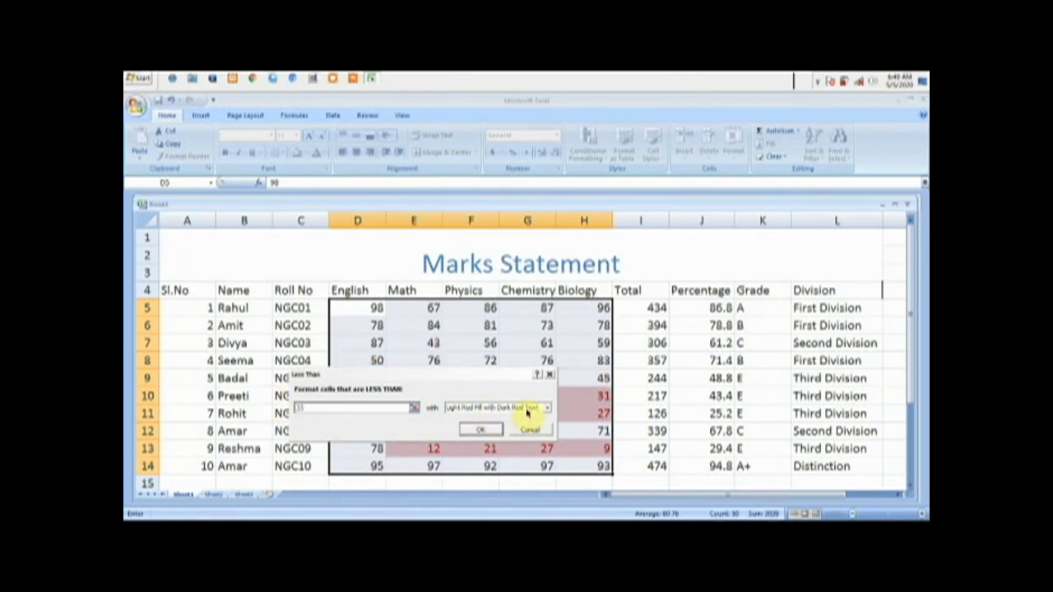
{"action": "left_click", "coordinate": [545, 409]}
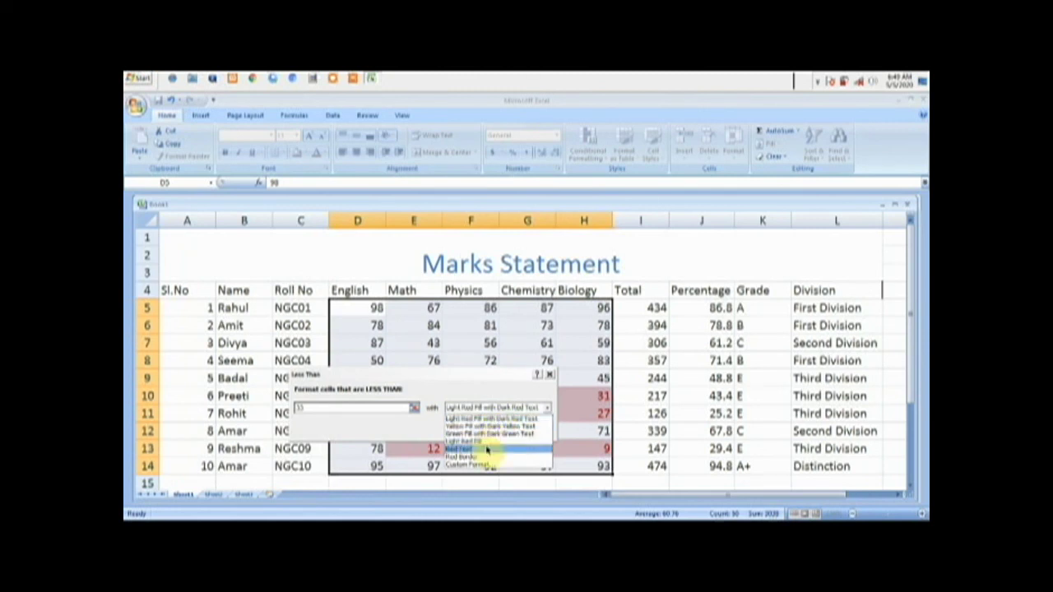
{"action": "left_click", "coordinate": [490, 419]}
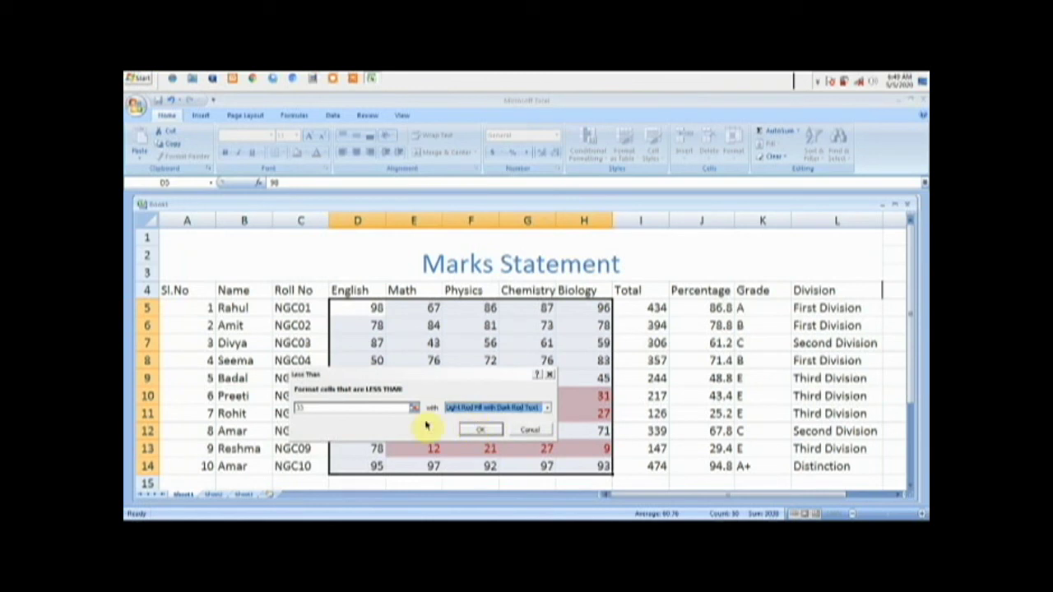
{"action": "left_click", "coordinate": [464, 431]}
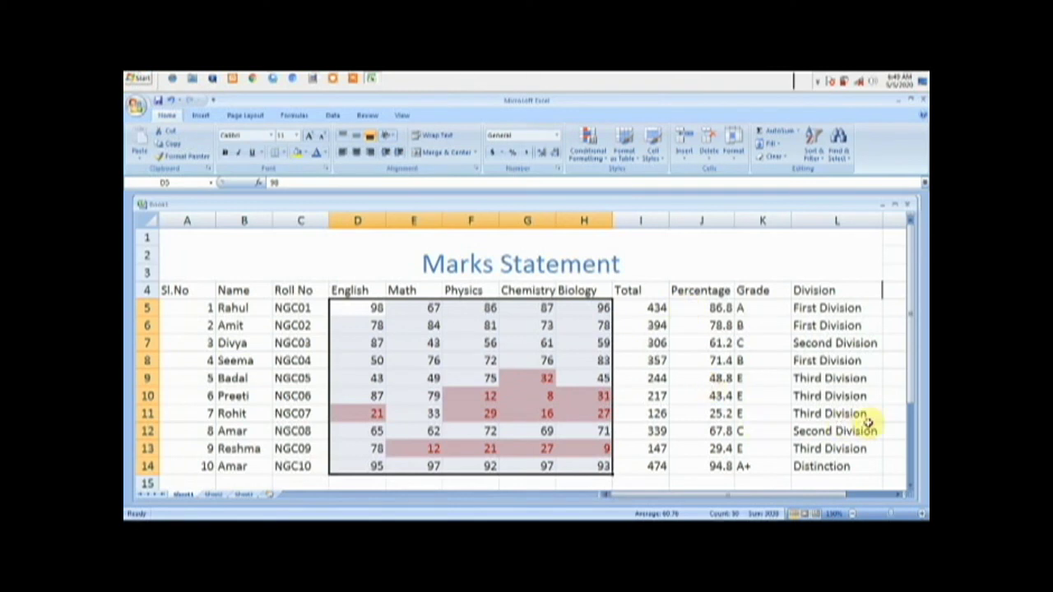
{"action": "left_click_drag", "start_coordinate": [914, 294], "coordinate": [912, 323]}
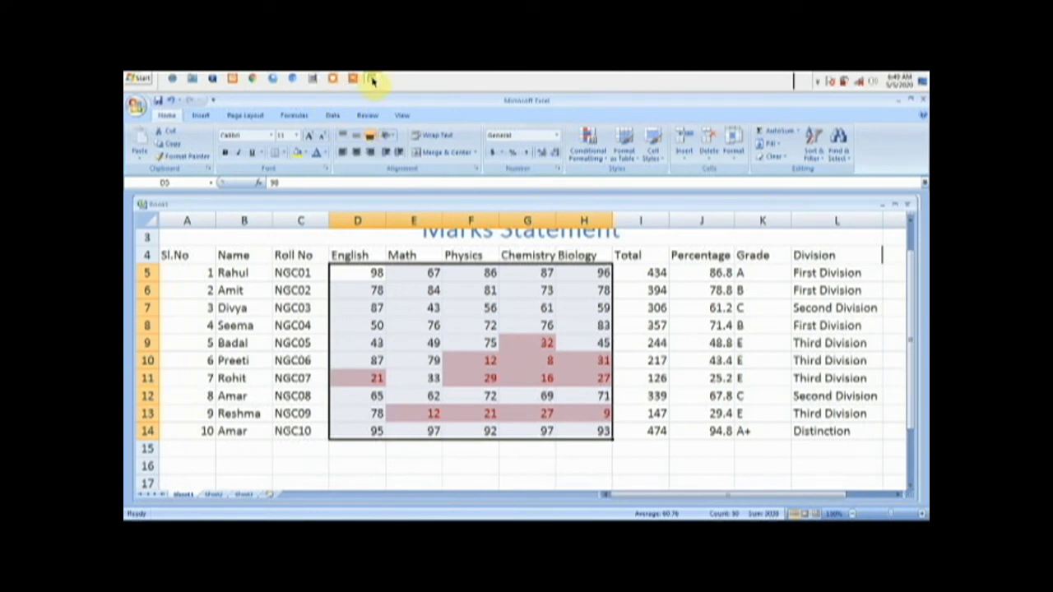
{"action": "left_click", "coordinate": [815, 82]}
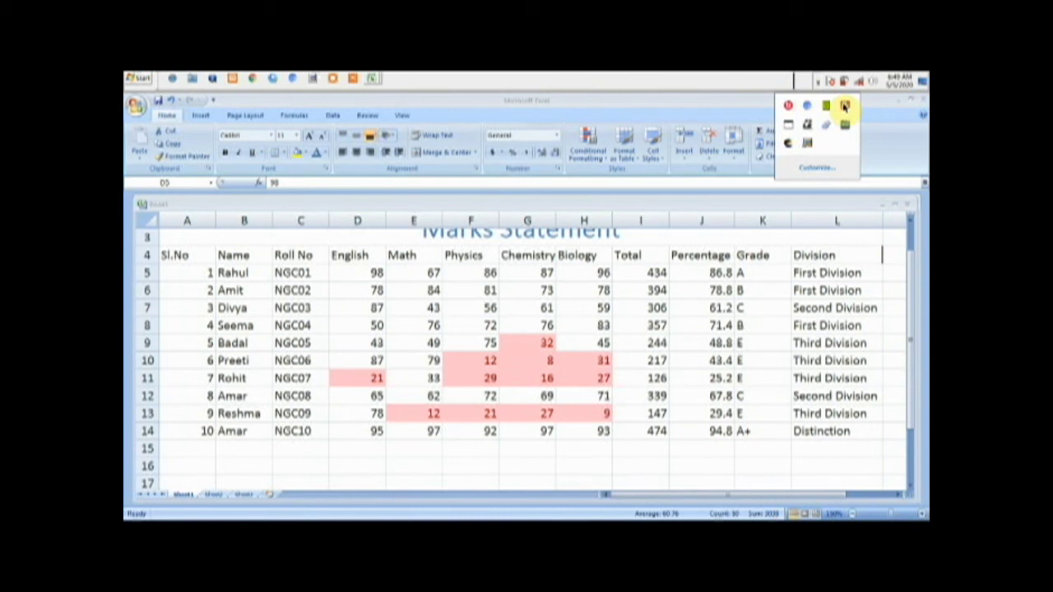
{"action": "right_click", "coordinate": [844, 105]}
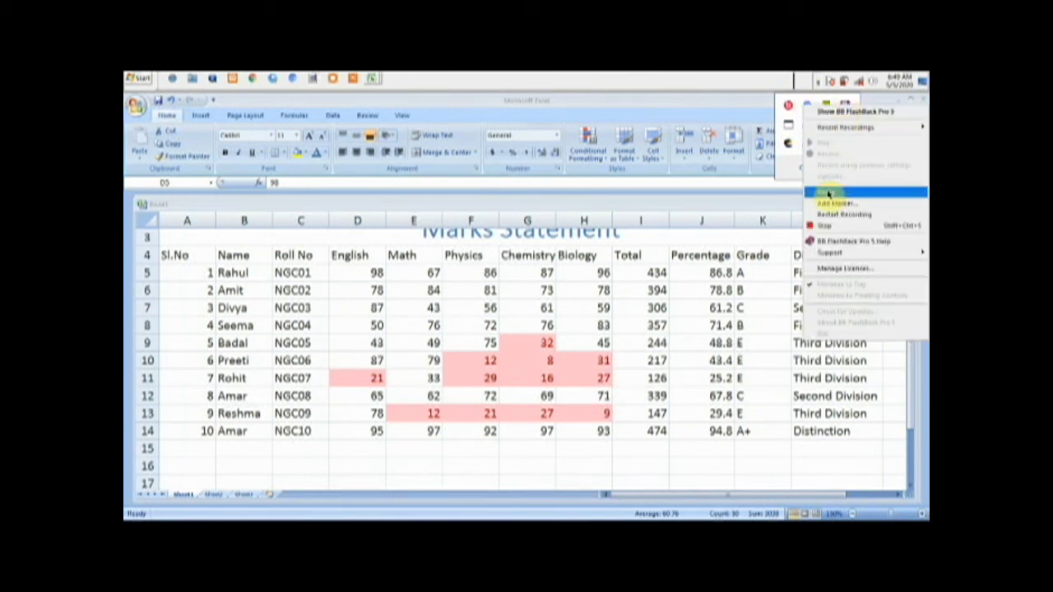